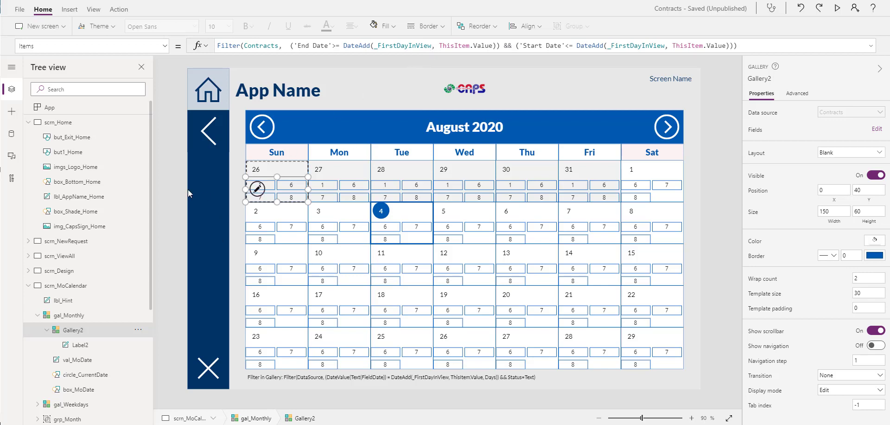
Delete the nested gallery Gallery2 from the day cells of gal_Monthly
{"action": "left_click", "coordinate": [173, 188]}
{"action": "left_click", "coordinate": [286, 186]}
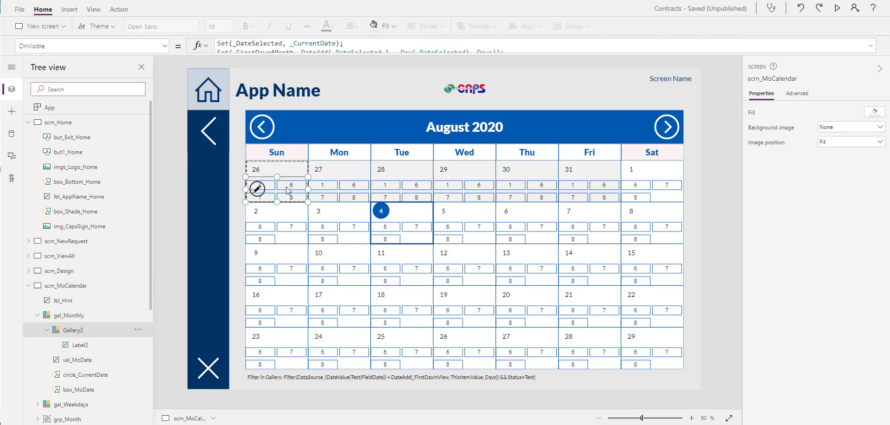
{"action": "key", "text": "Delete"}
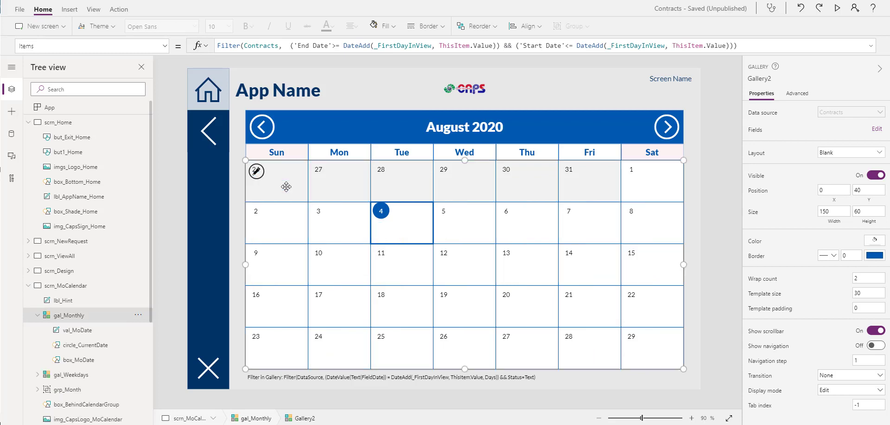
{"action": "left_click", "coordinate": [288, 184]}
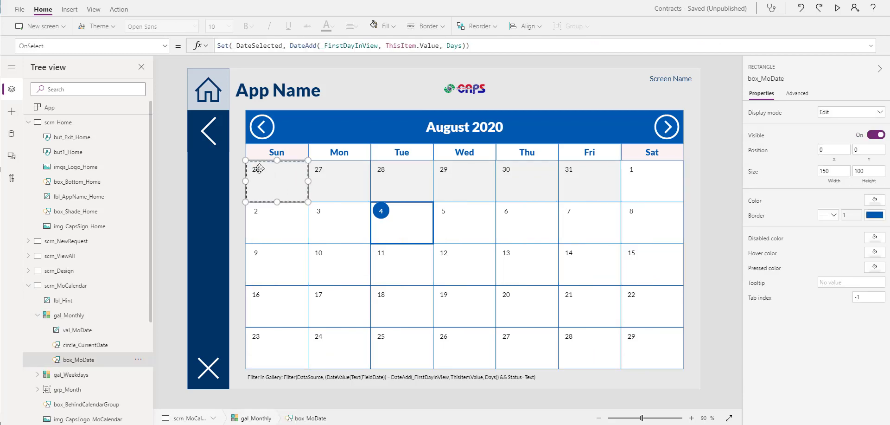
{"action": "left_click", "coordinate": [84, 333]}
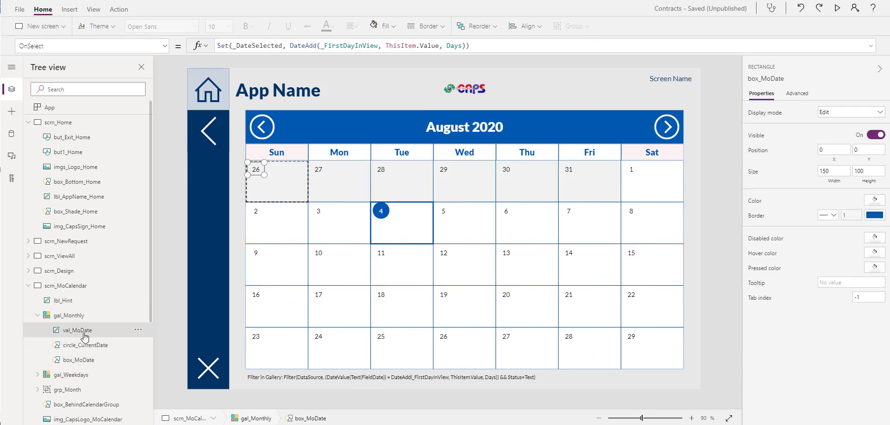
{"action": "left_click", "coordinate": [69, 9]}
{"action": "left_click", "coordinate": [518, 27]}
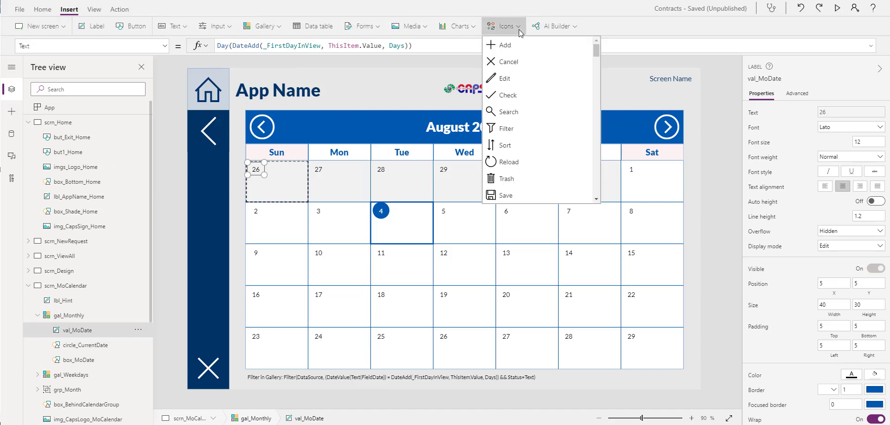
{"action": "mouse_move", "coordinate": [596, 51]}
{"action": "left_mouse_down"}
{"action": "mouse_move", "coordinate": [598, 64]}
{"action": "mouse_move", "coordinate": [600, 48]}
{"action": "left_mouse_up"}
{"action": "left_click", "coordinate": [725, 81]}
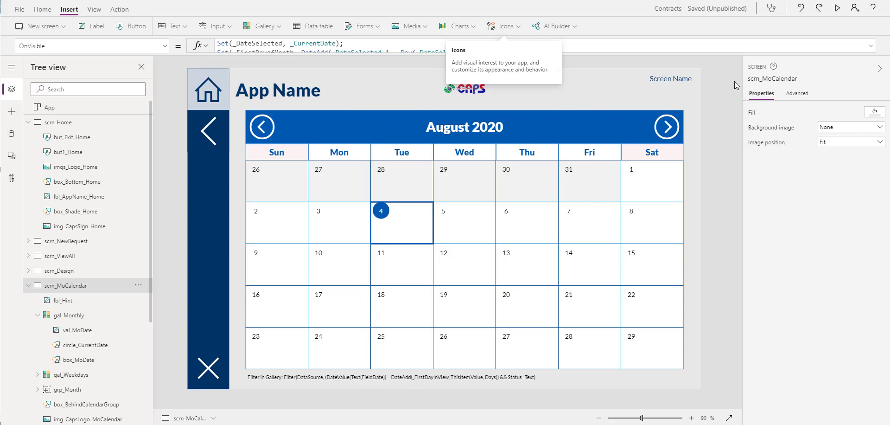
Insert an Add icon into the day cell of gal_Monthly and place it at about X 43, Y 18
{"action": "left_click", "coordinate": [388, 180]}
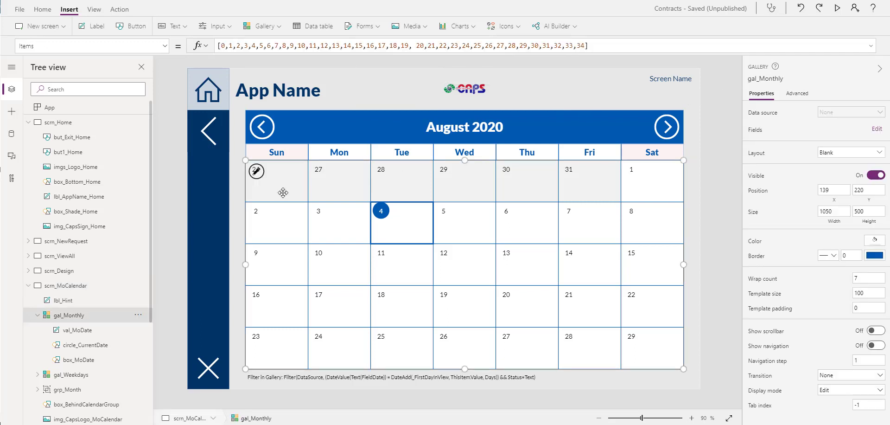
{"action": "left_click", "coordinate": [82, 330]}
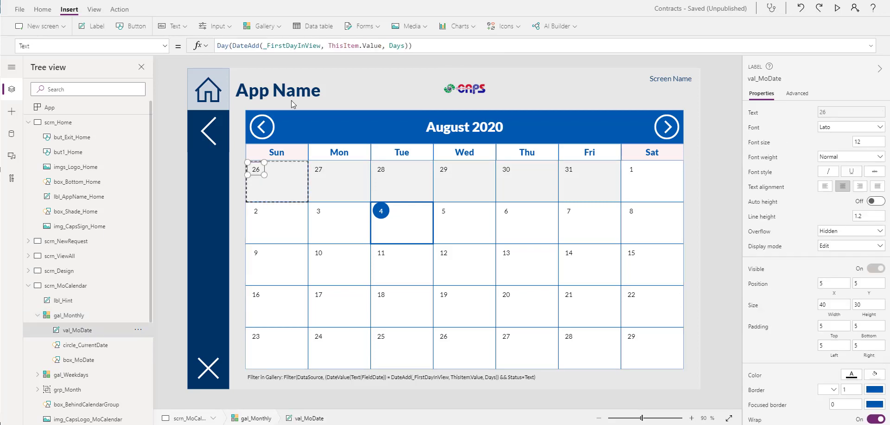
{"action": "left_click", "coordinate": [508, 26]}
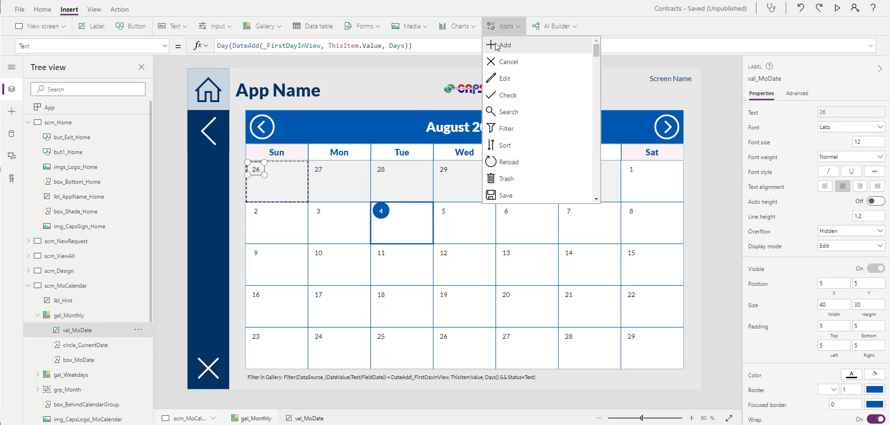
{"action": "left_click", "coordinate": [497, 45]}
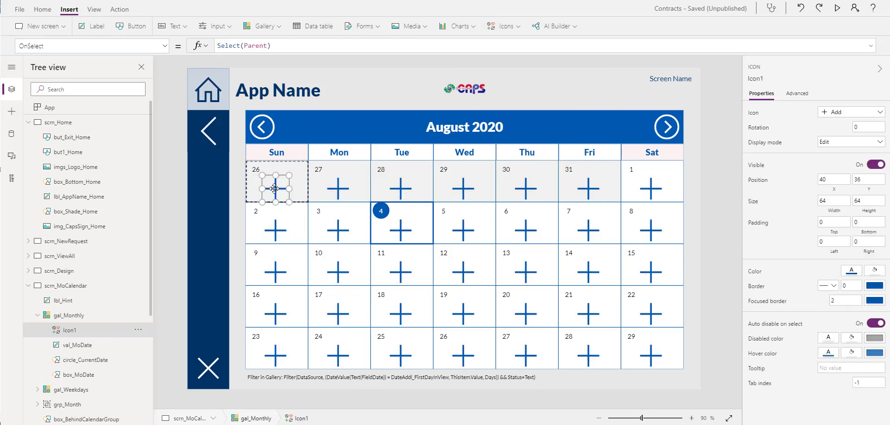
{"action": "left_click_drag", "start_coordinate": [273, 183], "coordinate": [271, 182]}
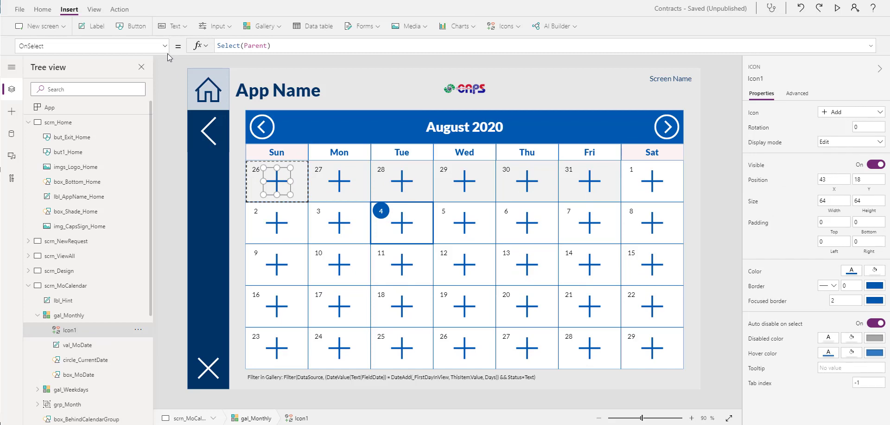
Copy the whole OnSelect formula of the val_MoDate label
{"action": "left_click", "coordinate": [80, 346]}
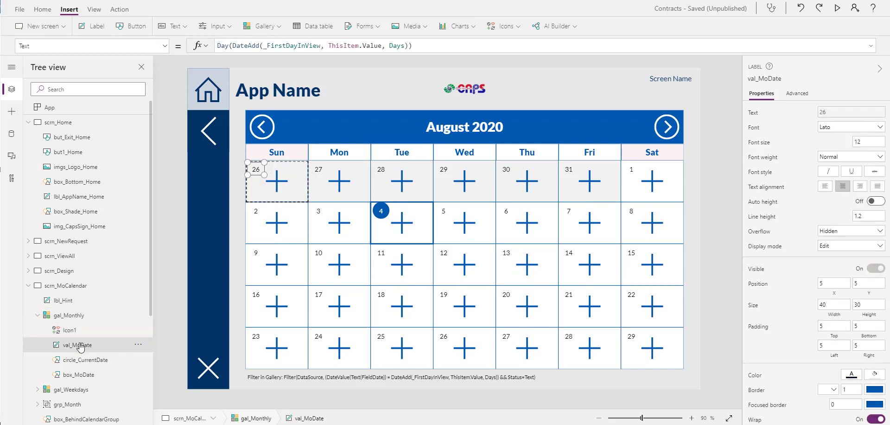
{"action": "left_click", "coordinate": [166, 46]}
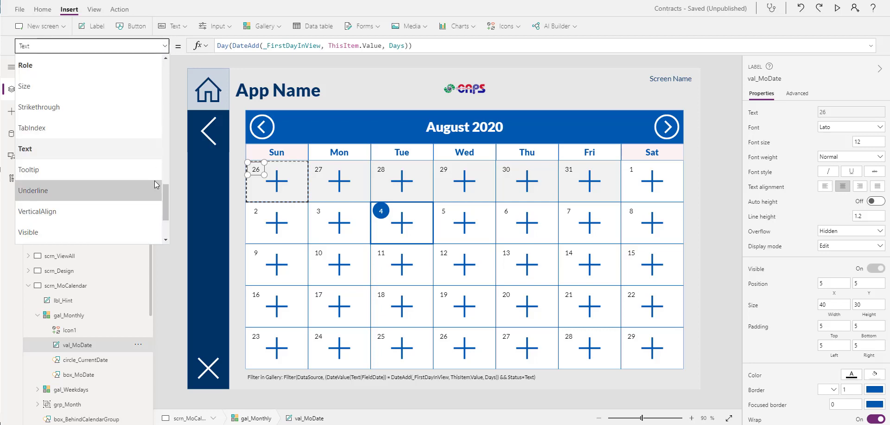
{"action": "left_click_drag", "start_coordinate": [163, 194], "coordinate": [165, 147]}
{"action": "left_click", "coordinate": [99, 132]}
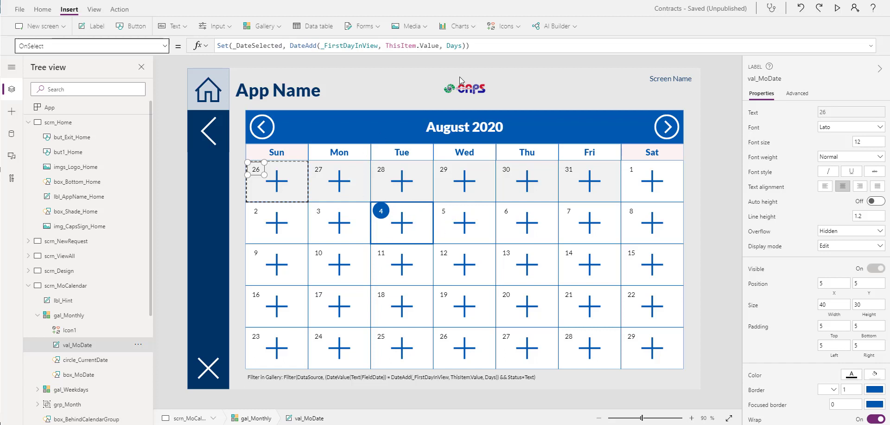
{"action": "triple_click", "coordinate": [488, 47]}
{"action": "key", "text": "ctrl+c"}
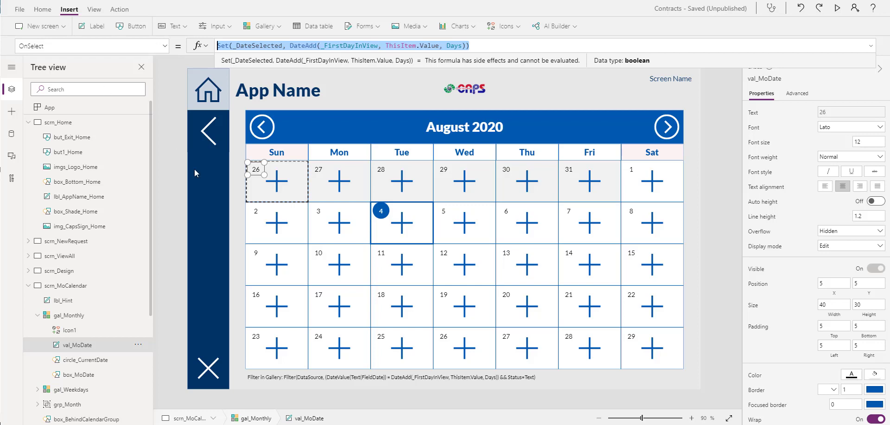
Replace the plus icon's OnSelect formula with the copied date formula
{"action": "left_click", "coordinate": [275, 180]}
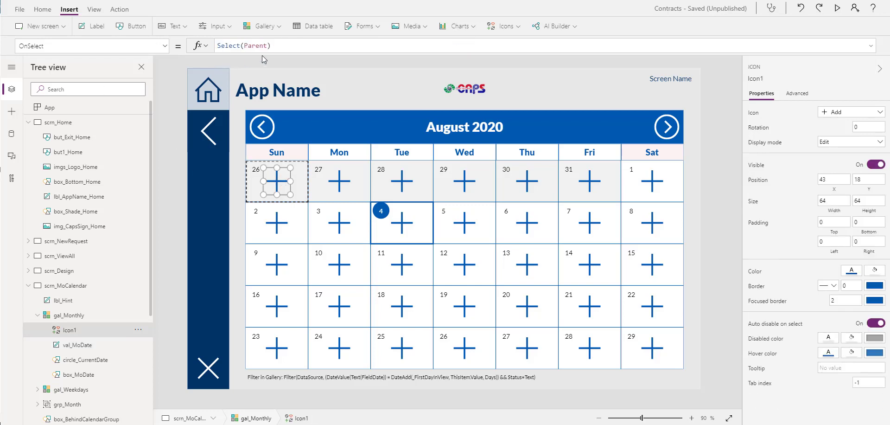
{"action": "triple_click", "coordinate": [291, 46]}
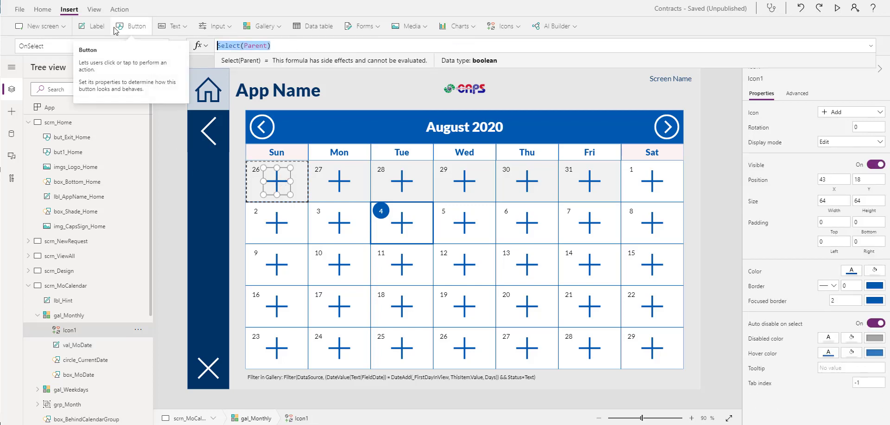
{"action": "key", "text": "ctrl+v"}
Change the variable set in the plus icon's OnSelect formula to _DateInput
{"action": "left_click", "coordinate": [282, 46]}
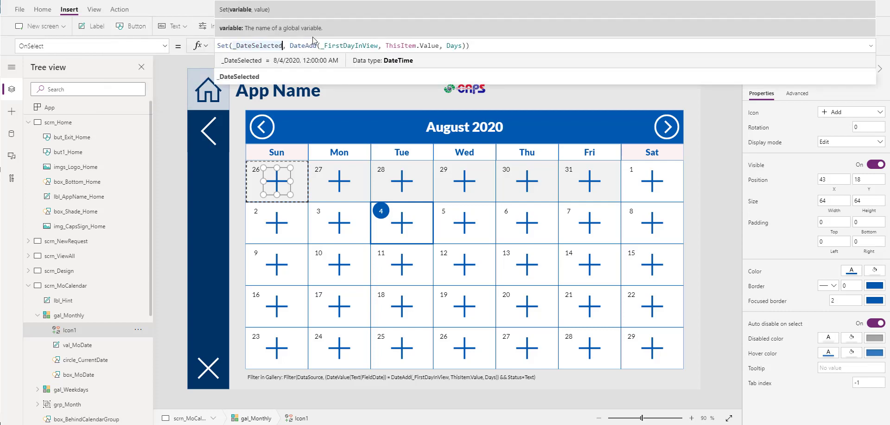
{"action": "key", "text": "BackSpace"}
{"action": "key", "text": "BackSpace"}
{"action": "key", "text": "BackSpace"}
{"action": "key", "text": "BackSpace"}
{"action": "key", "text": "BackSpace"}
{"action": "key", "text": "BackSpace"}
{"action": "key", "text": "BackSpace"}
{"action": "key", "text": "BackSpace"}
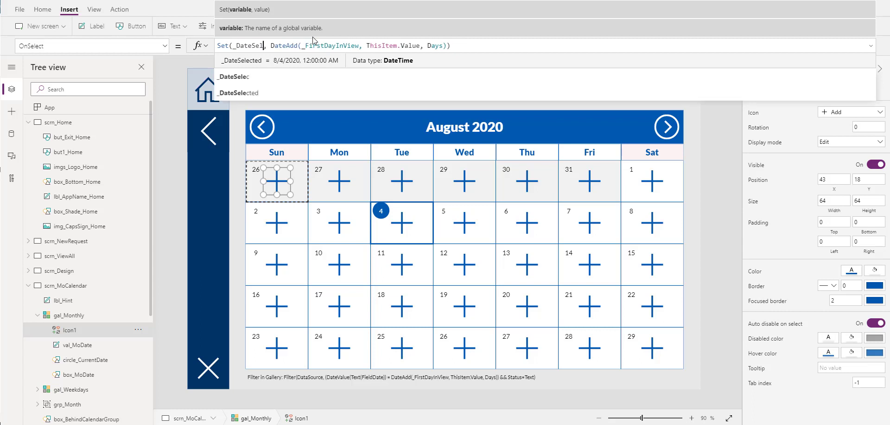
{"action": "type", "text": "Input"}
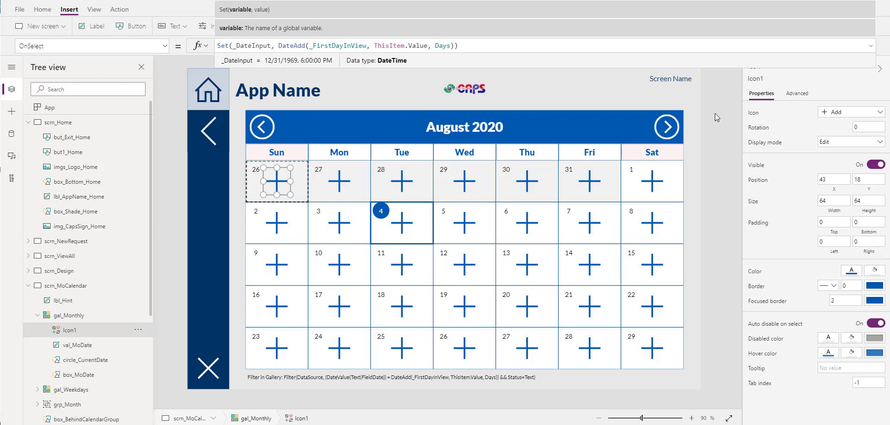
Replace the plus icon's Visible value with the start of a formula, If(CountIf(Contracts
{"action": "left_click", "coordinate": [98, 332]}
{"action": "left_click", "coordinate": [165, 46]}
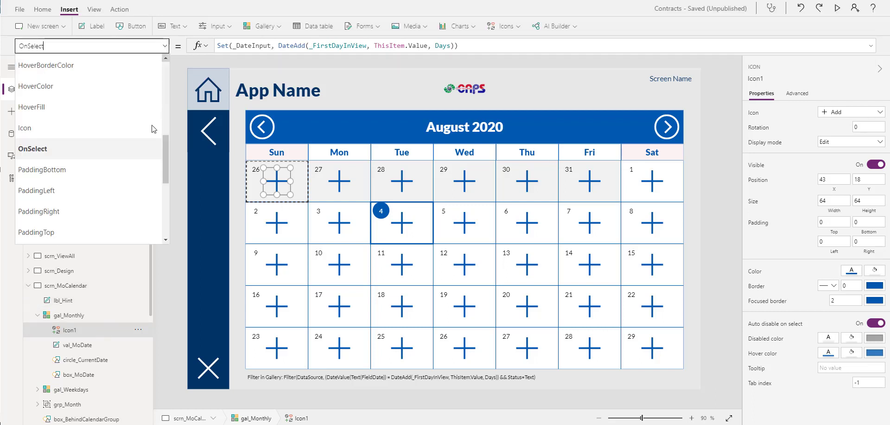
{"action": "left_click_drag", "start_coordinate": [167, 164], "coordinate": [167, 221]}
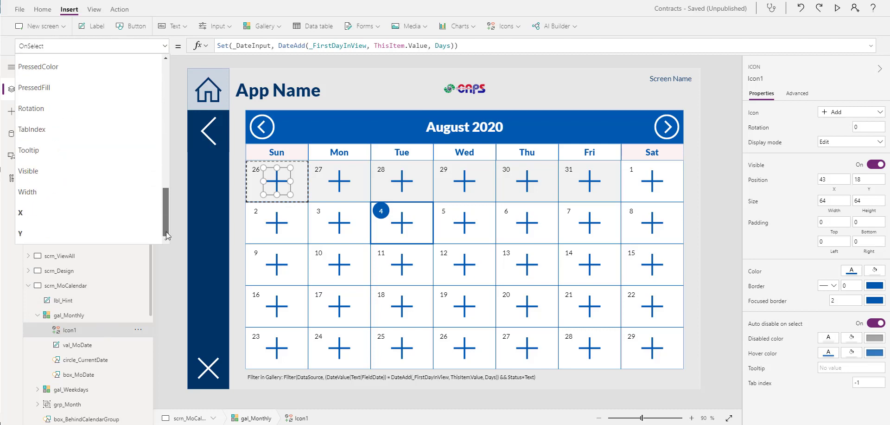
{"action": "left_click", "coordinate": [122, 177]}
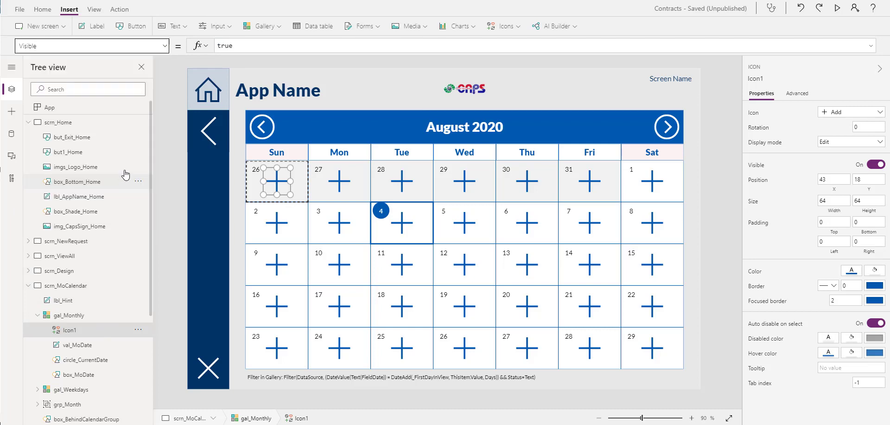
{"action": "left_click", "coordinate": [250, 44]}
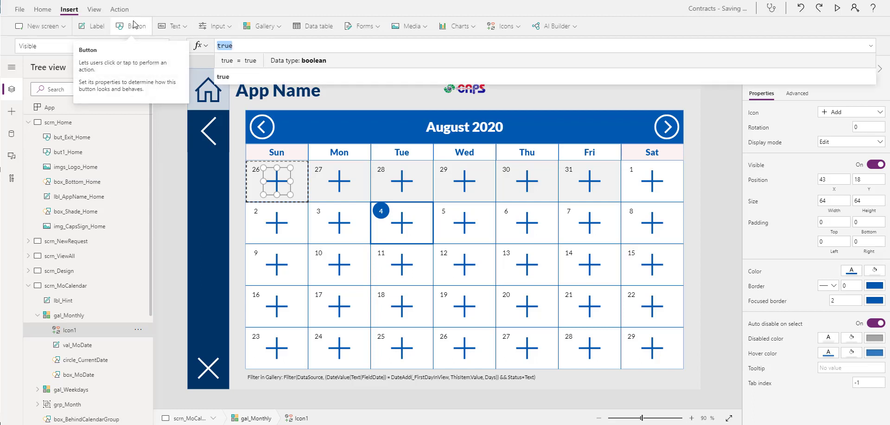
{"action": "type", "text": "If("}
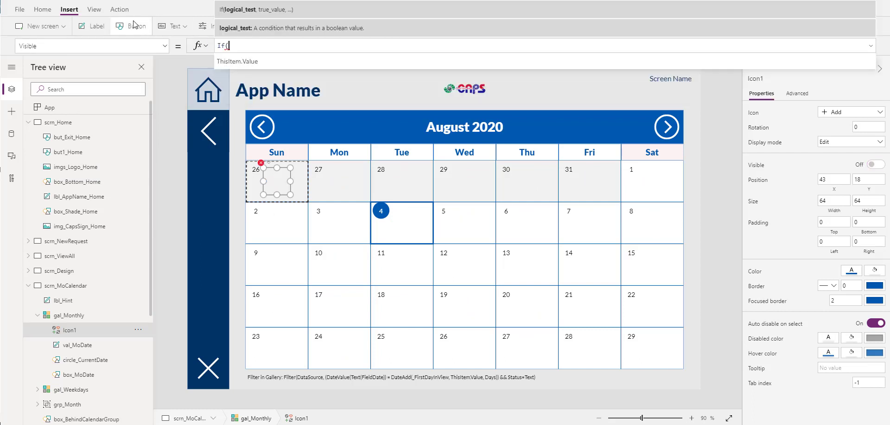
{"action": "type", "text": "CountI"}
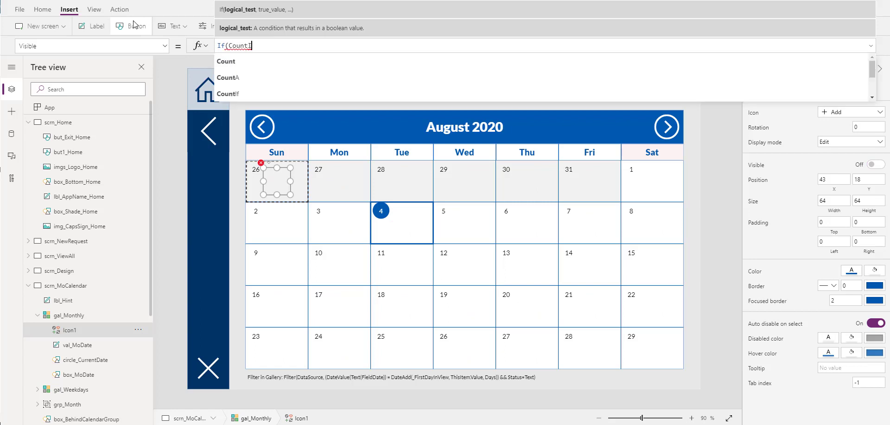
{"action": "type", "text": "f("}
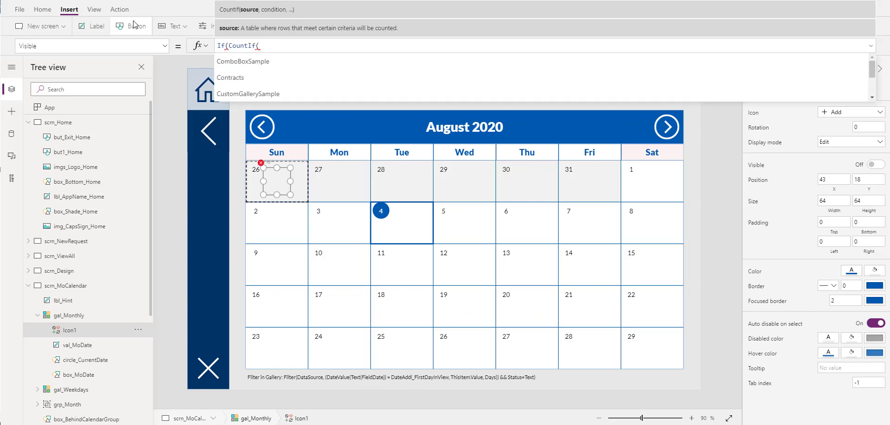
{"action": "type", "text": "Contra"}
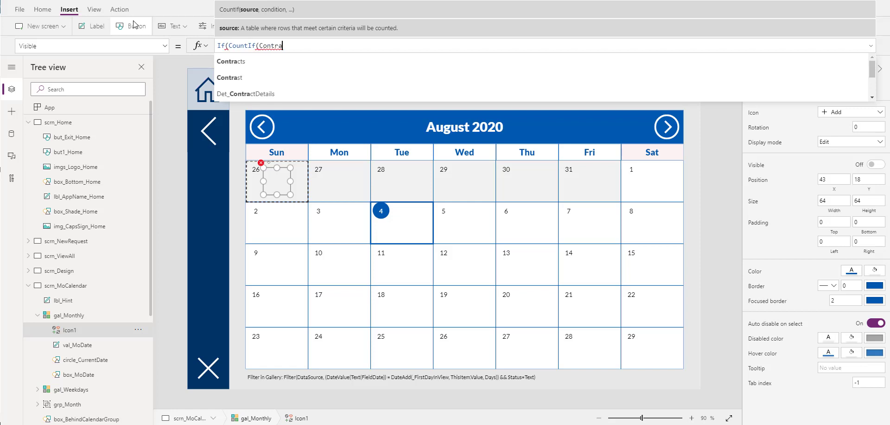
{"action": "key", "text": "Tab"}
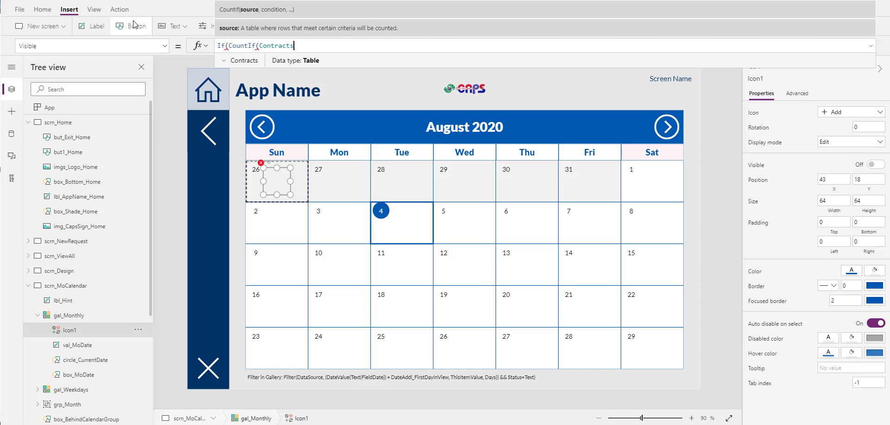
Extend the plus icon's CountIf condition with Text('End Date', ShortDate) followed by an equals sign
{"action": "type", "text": ", Text("}
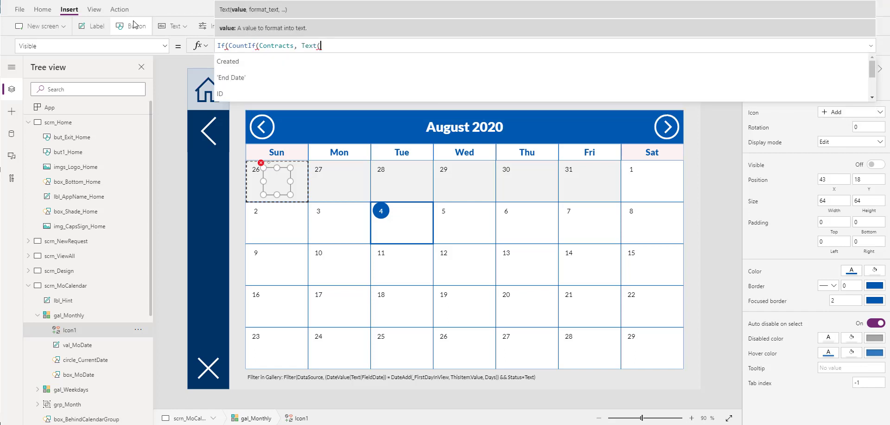
{"action": "key", "text": "Down"}
{"action": "key", "text": "Tab"}
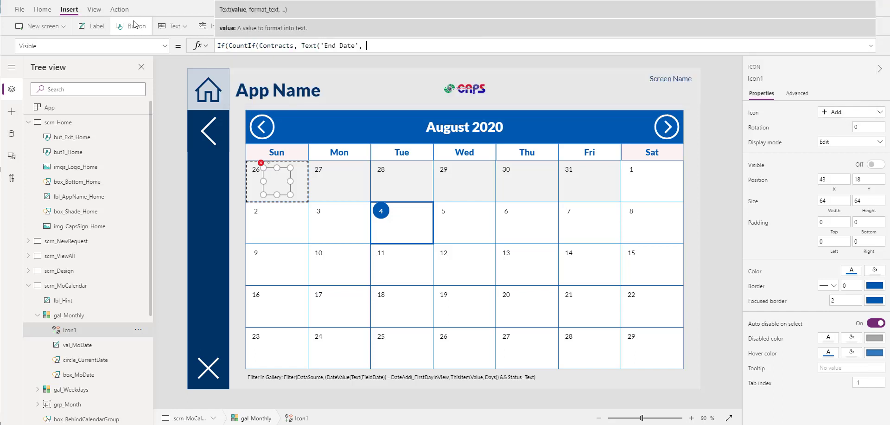
{"action": "type", "text": ", Short"}
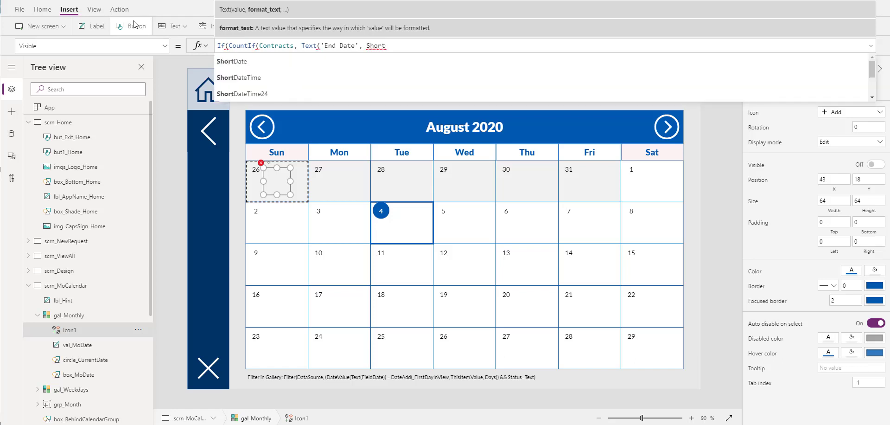
{"action": "key", "text": "Tab"}
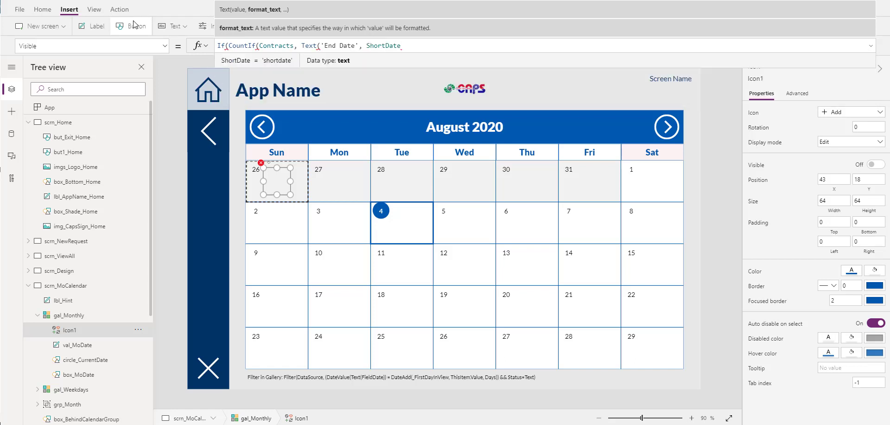
{"action": "type", "text": ")"}
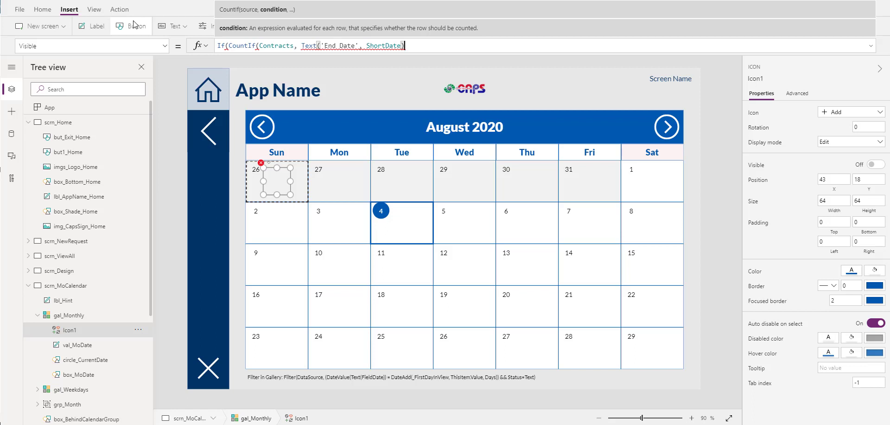
{"action": "type", "text": " ="}
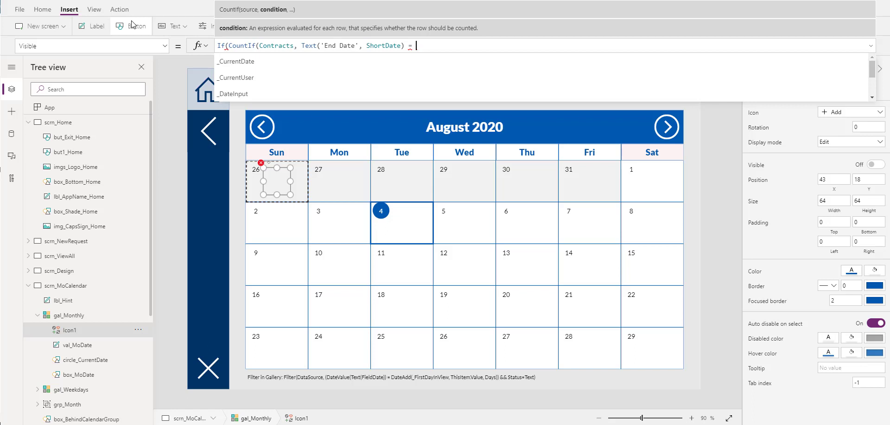
Complete the comparison with the calendar day's date as Text(DateAdd(_FirstDayInView, ThisItem.Value),ShortDate)
{"action": "type", "text": "Text("}
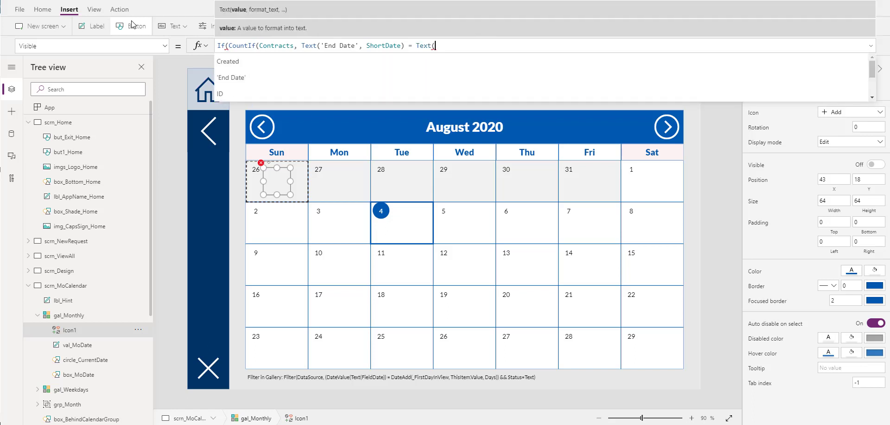
{"action": "type", "text": "DateAdd(_"}
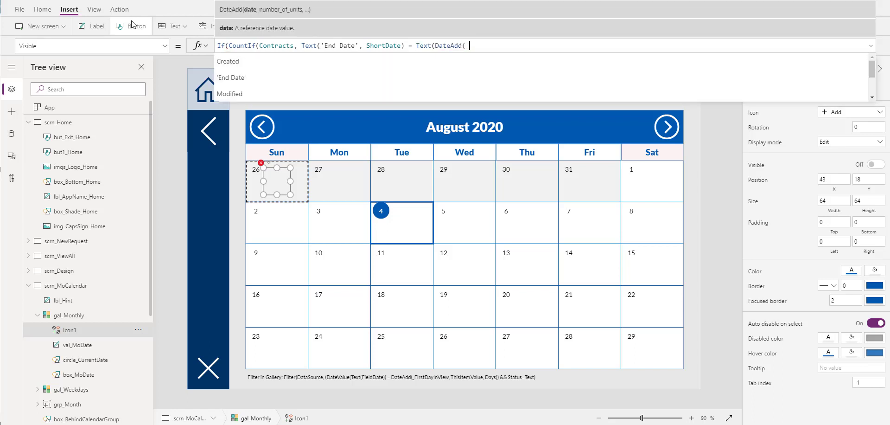
{"action": "type", "text": "First"}
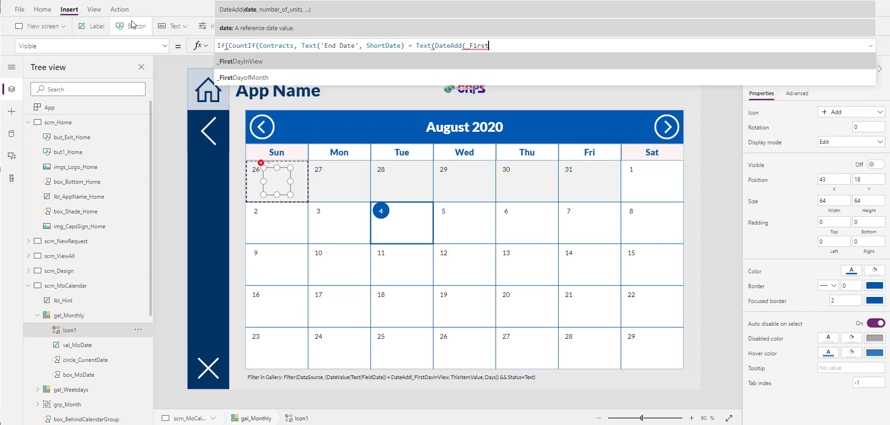
{"action": "key", "text": "Tab"}
{"action": "type", "text": ", "}
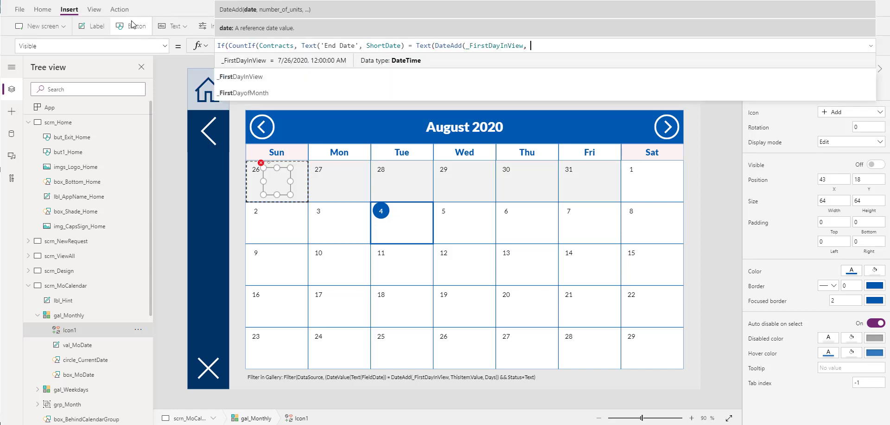
{"action": "type", "text": "ThisItem.Value)"}
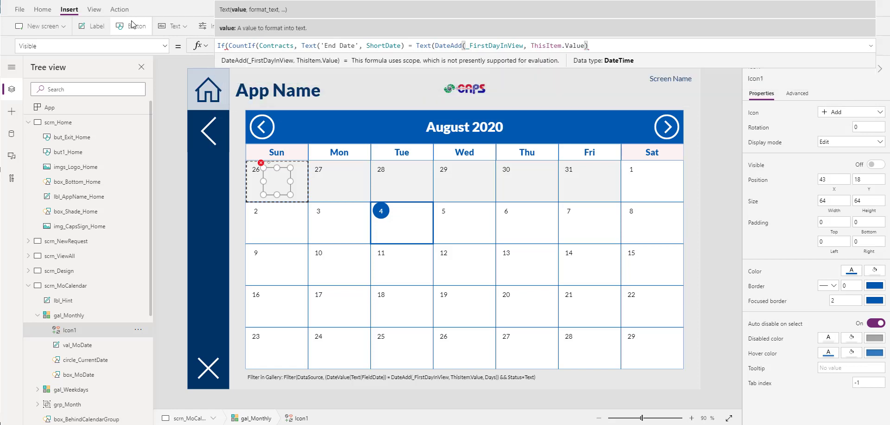
{"action": "type", "text": ","}
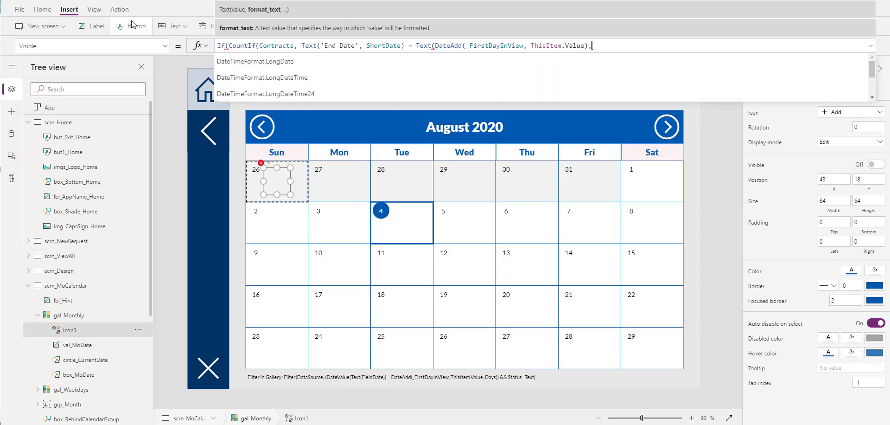
{"action": "type", "text": "Shor"}
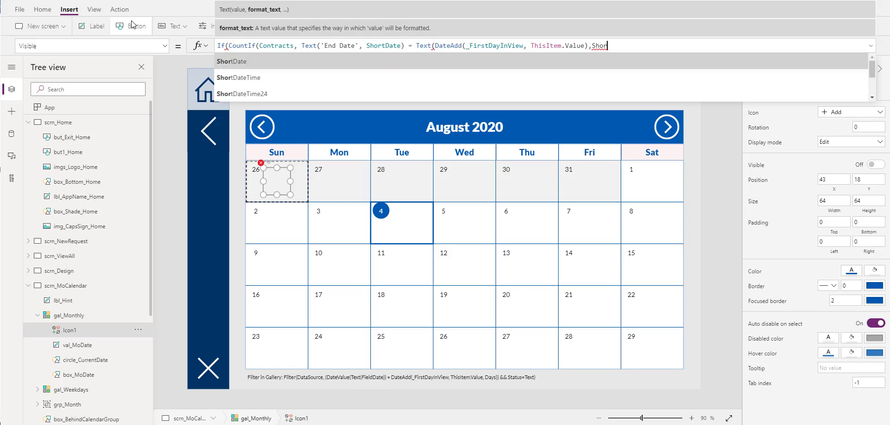
{"action": "key", "text": "Tab"}
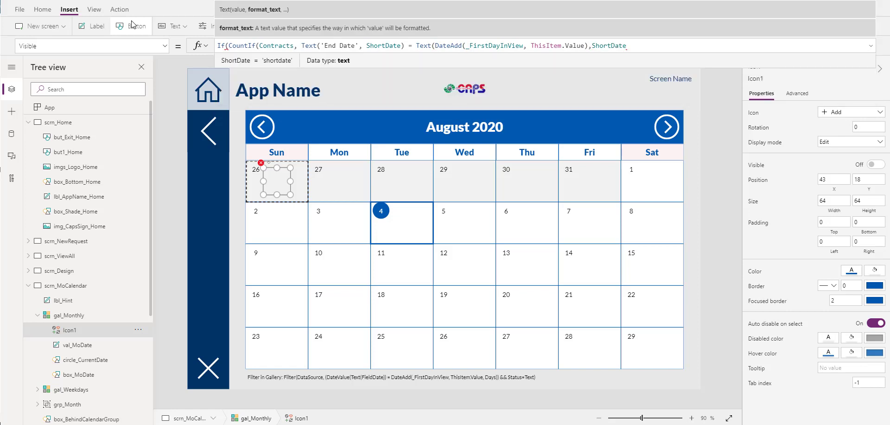
{"action": "type", "text": ")"}
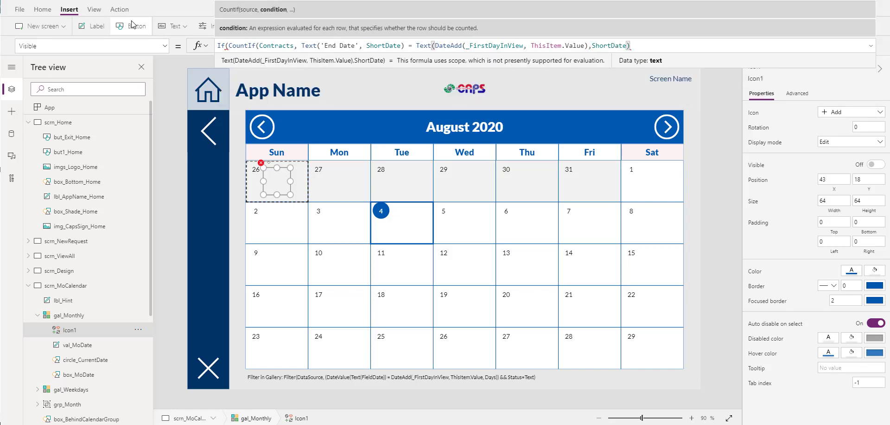
Close the CountIf and finish the If formula with >0, false, true, hiding the icon on days with matching contracts
{"action": "type", "text": ")"}
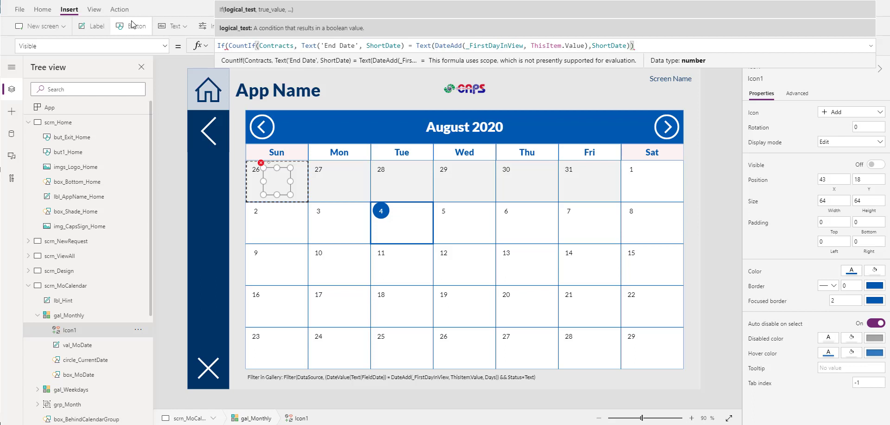
{"action": "type", "text": ">"}
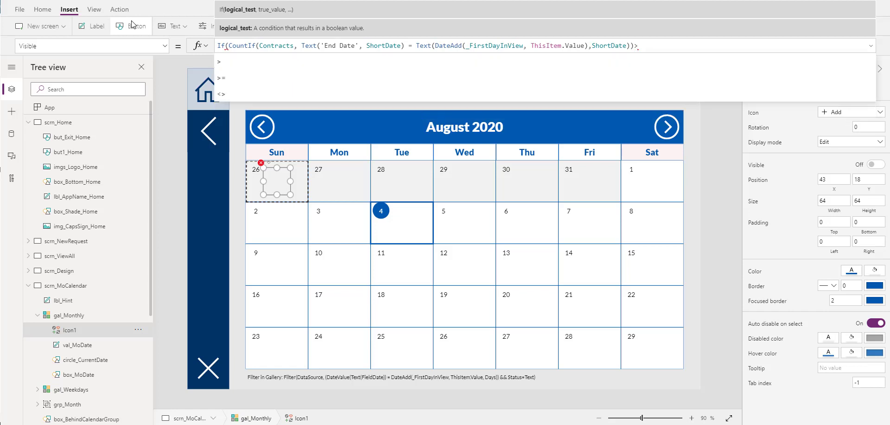
{"action": "type", "text": "0"}
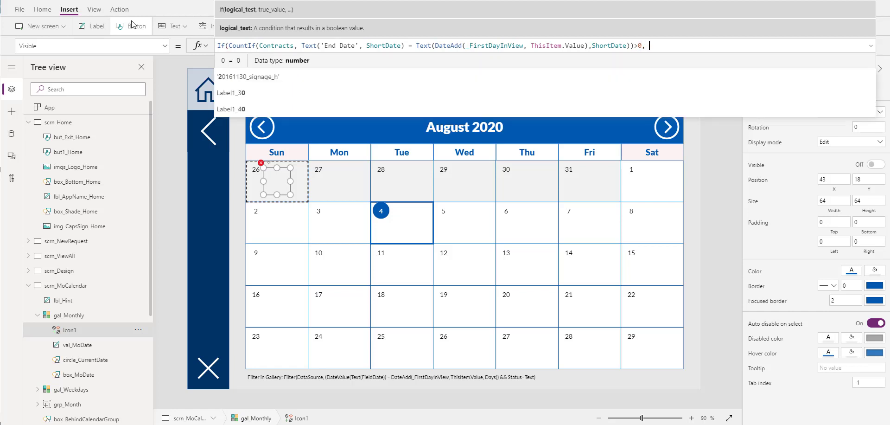
{"action": "type", "text": ", false, true)"}
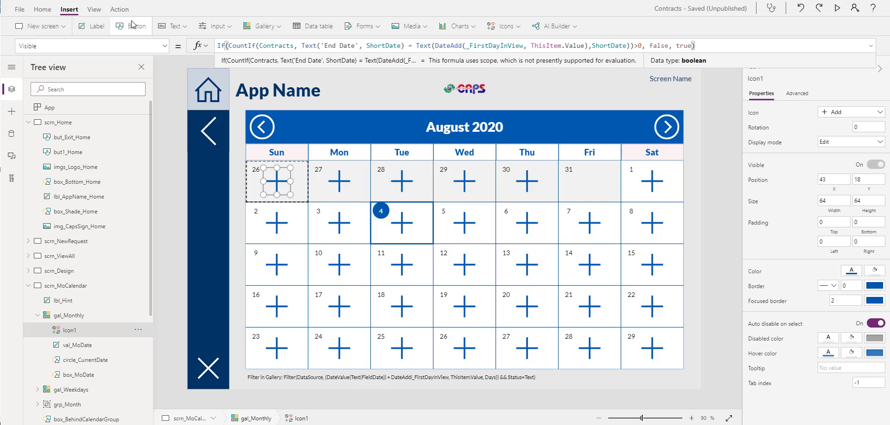
Show the plus icon's OnSelect formula to review which variable it sets
{"action": "left_click", "coordinate": [165, 46]}
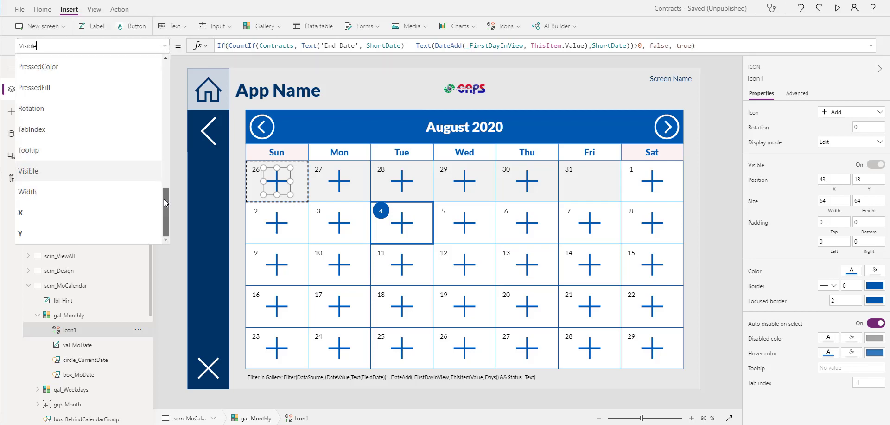
{"action": "left_click_drag", "start_coordinate": [163, 198], "coordinate": [172, 146]}
{"action": "left_click", "coordinate": [103, 141]}
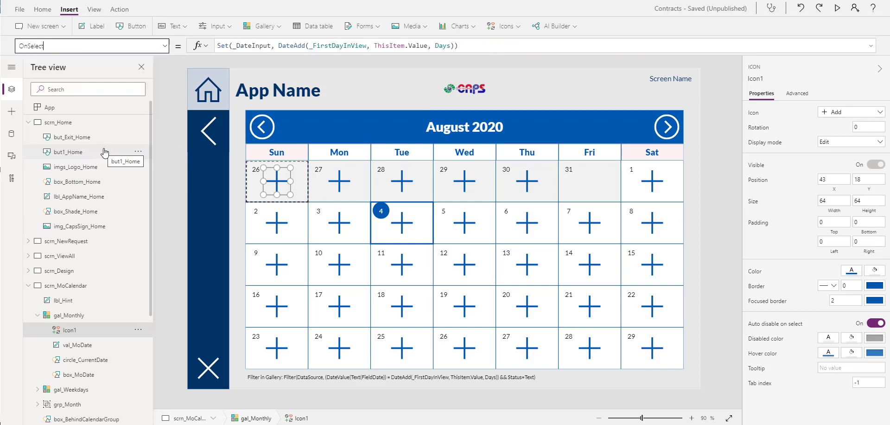
Insert a date picker on the scrn_MoCalendar screen and place it beside the App Name heading, at about X 368, Y 50
{"action": "left_click", "coordinate": [172, 83]}
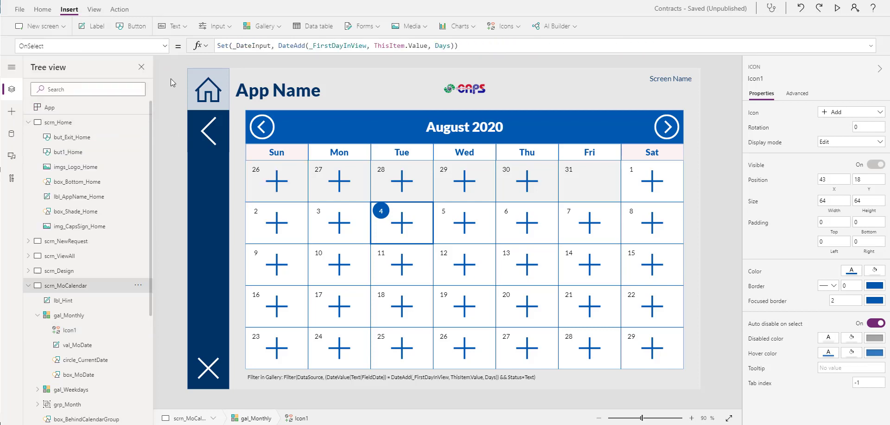
{"action": "left_click", "coordinate": [216, 26]}
{"action": "left_click", "coordinate": [227, 129]}
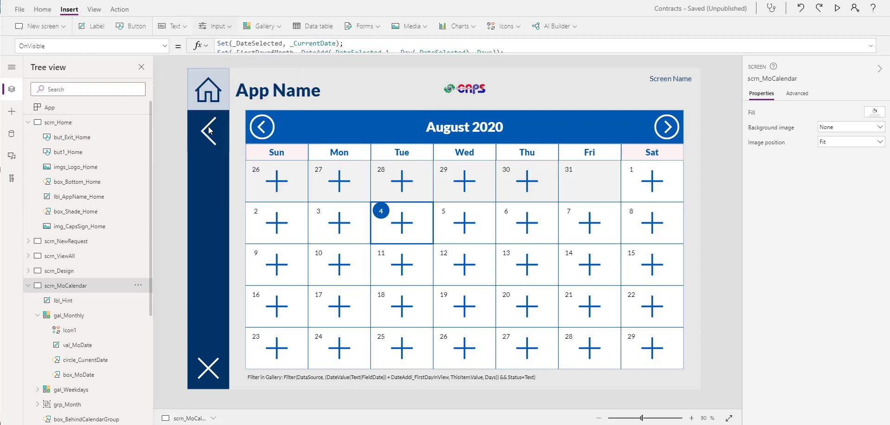
{"action": "left_click_drag", "start_coordinate": [341, 101], "coordinate": [407, 96]}
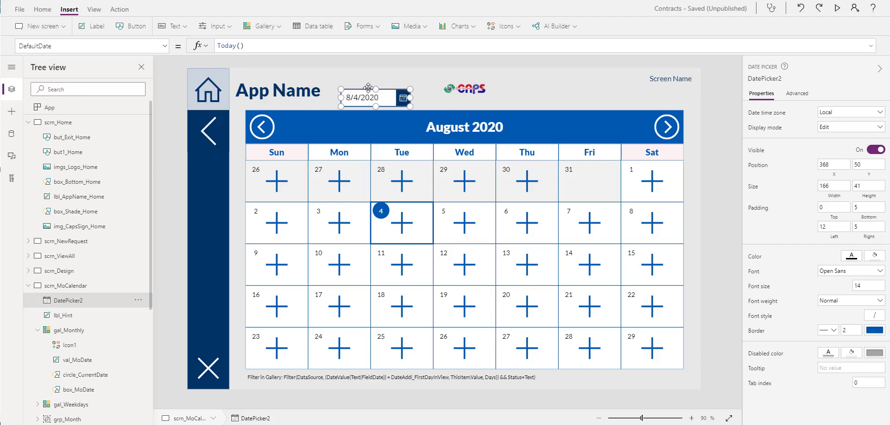
Replace the date picker's DefaultDate formula with _DateInput
{"action": "left_click", "coordinate": [269, 45]}
{"action": "key", "text": "ctrl+a"}
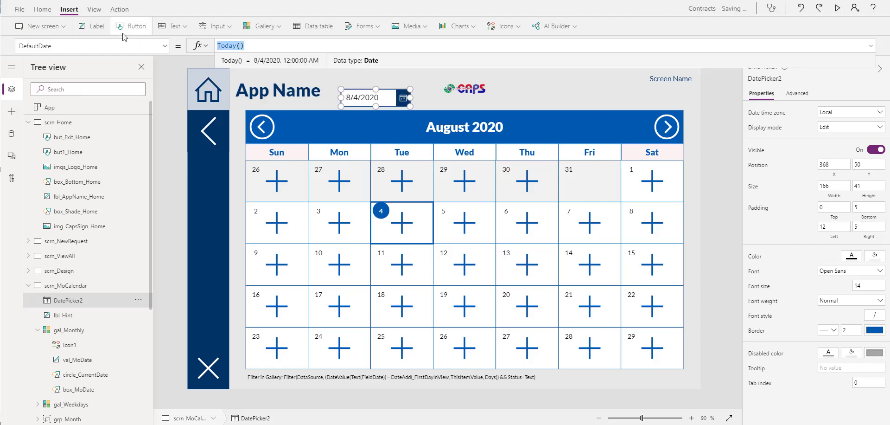
{"action": "key", "text": "BackSpace"}
{"action": "type", "text": "_Date"}
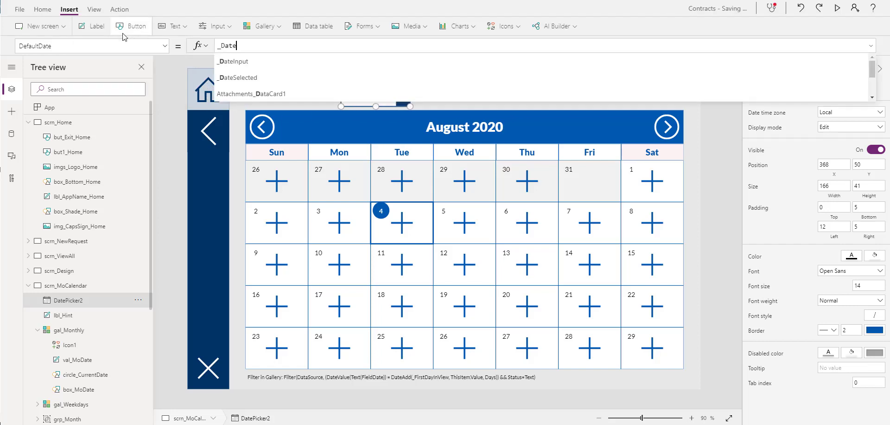
{"action": "key", "text": "Tab"}
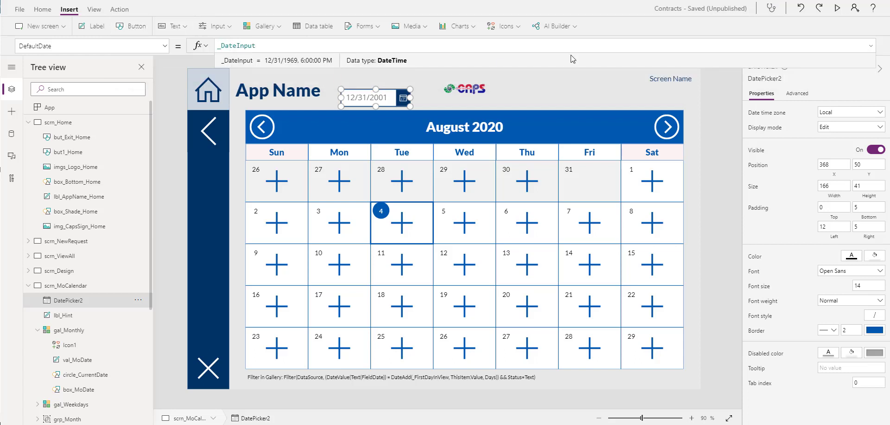
Preview the app and test the plus icons on August 11 and August 9 against the date picker, then return to editing
{"action": "left_click", "coordinate": [838, 9]}
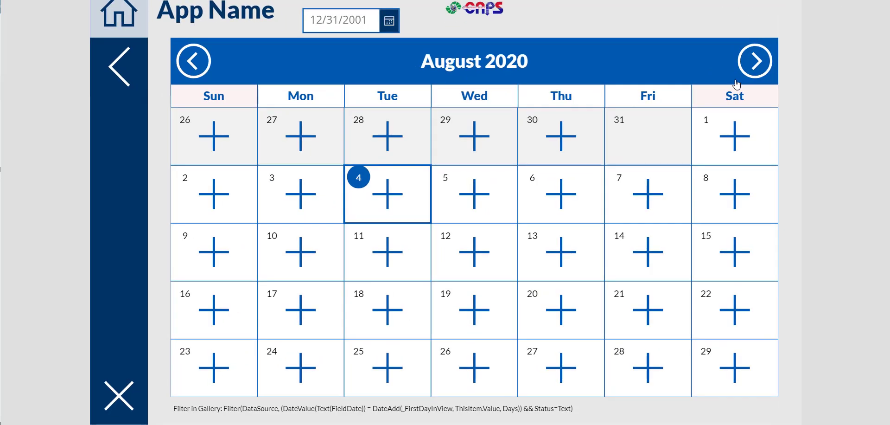
{"action": "left_click", "coordinate": [536, 245]}
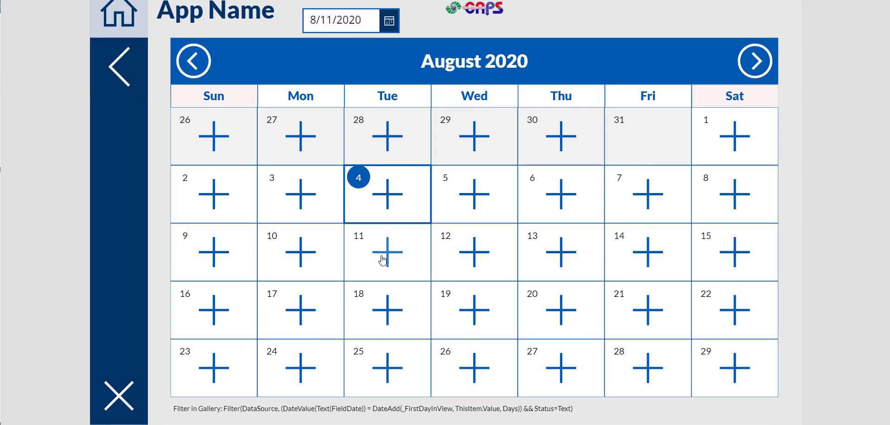
{"action": "left_click", "coordinate": [213, 258]}
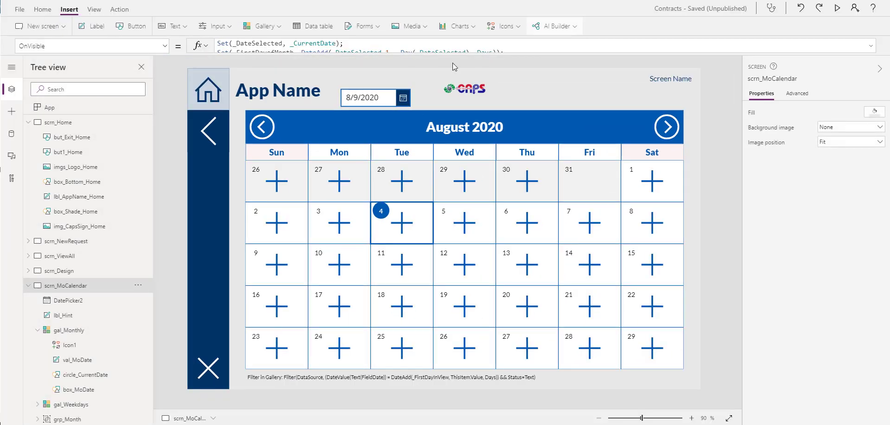
{"action": "left_click", "coordinate": [370, 6]}
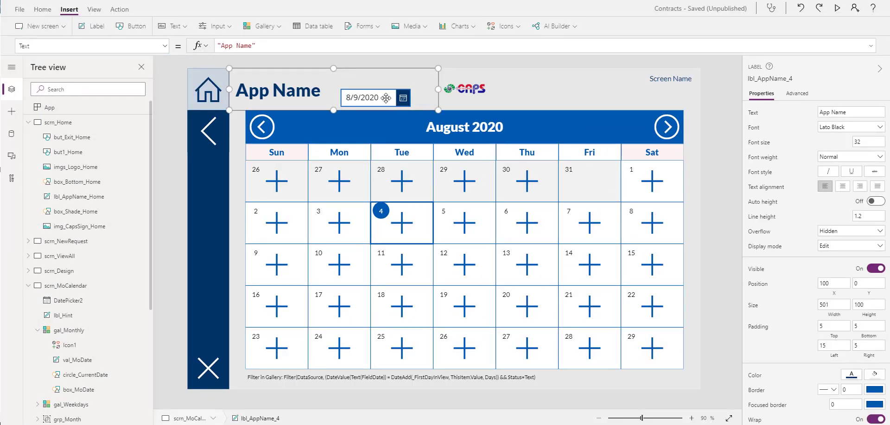
Review the formulas of the date picker and plus icon, delete the test date picker and reselect the icon
{"action": "left_click", "coordinate": [66, 302]}
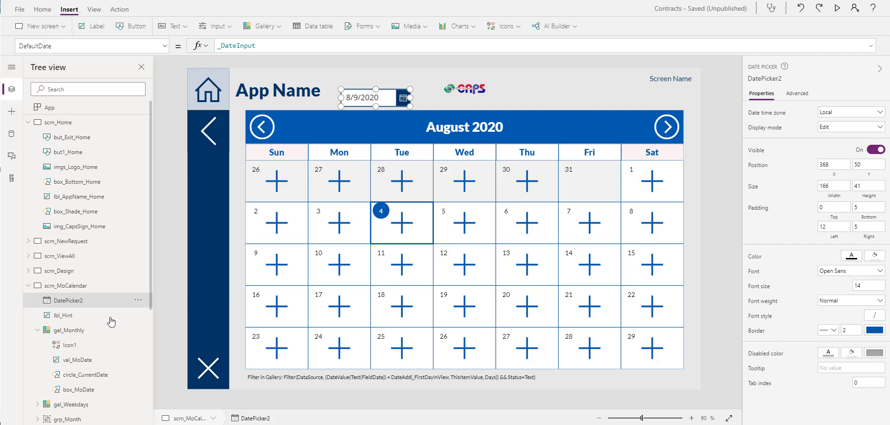
{"action": "left_click", "coordinate": [68, 345]}
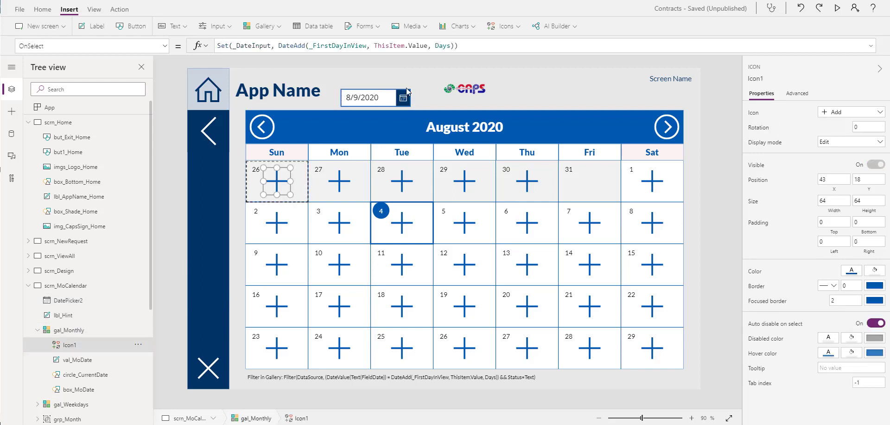
{"action": "left_click", "coordinate": [384, 97]}
{"action": "key", "text": "Delete"}
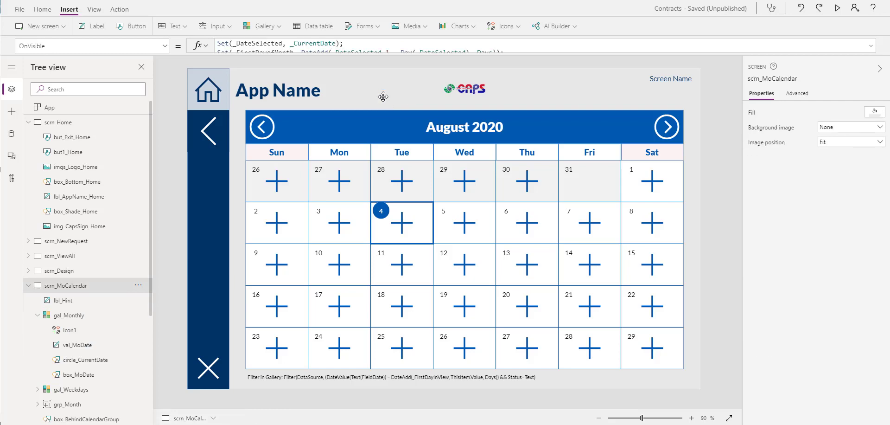
{"action": "left_click", "coordinate": [78, 330]}
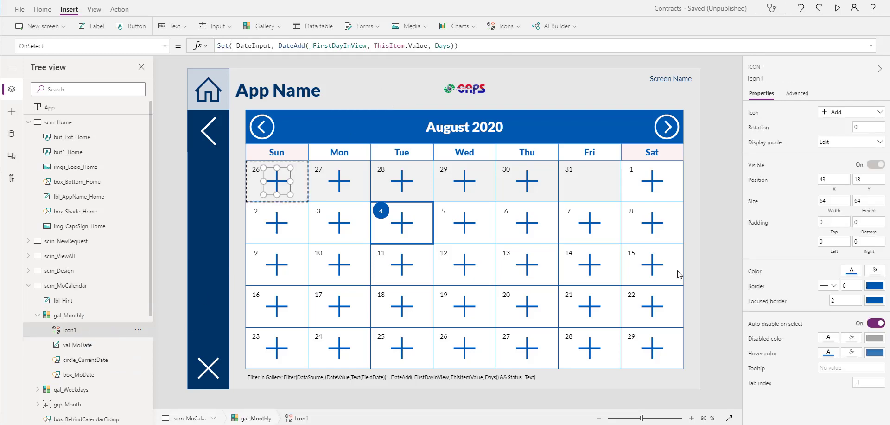
Change the monthly gallery's plus icon to the Waypoint icon
{"action": "left_click", "coordinate": [847, 113]}
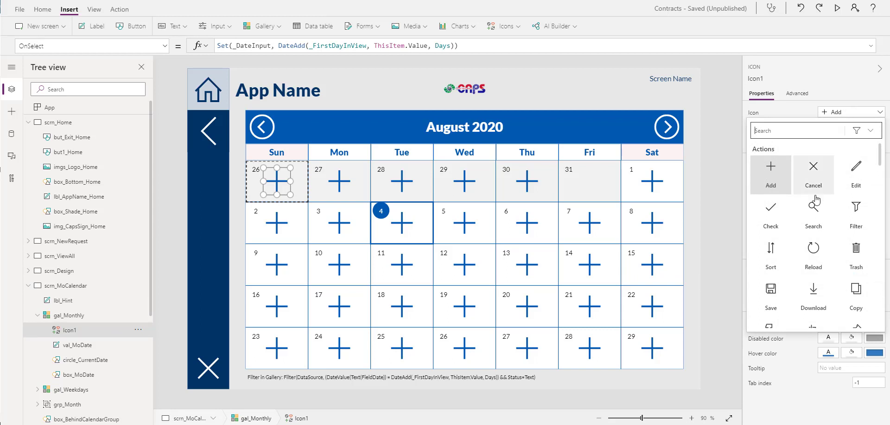
{"action": "scroll", "coordinate": [814, 207], "scroll_direction": "down", "scroll_amount": 5}
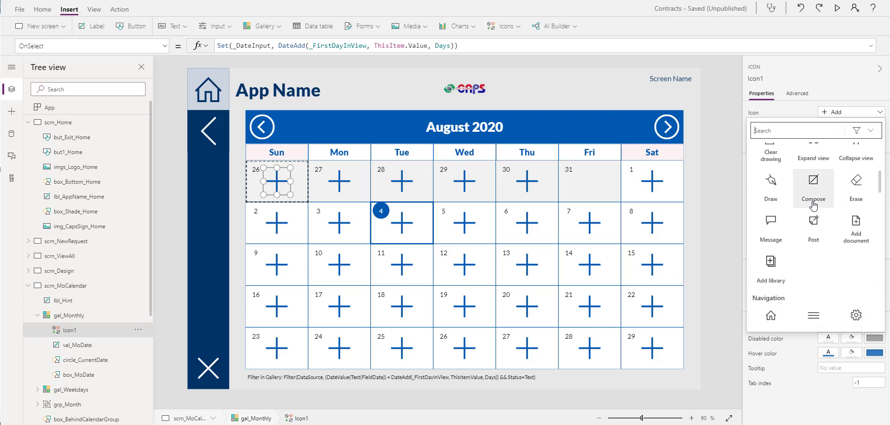
{"action": "scroll", "coordinate": [814, 207], "scroll_direction": "down", "scroll_amount": 8}
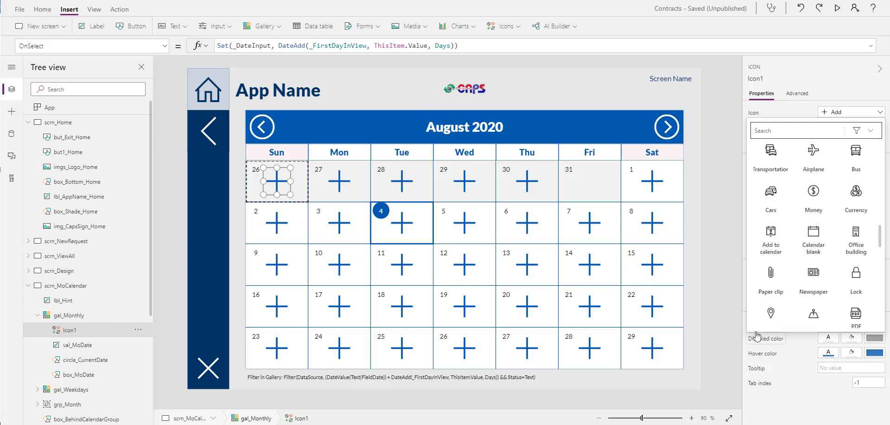
{"action": "left_click", "coordinate": [771, 316]}
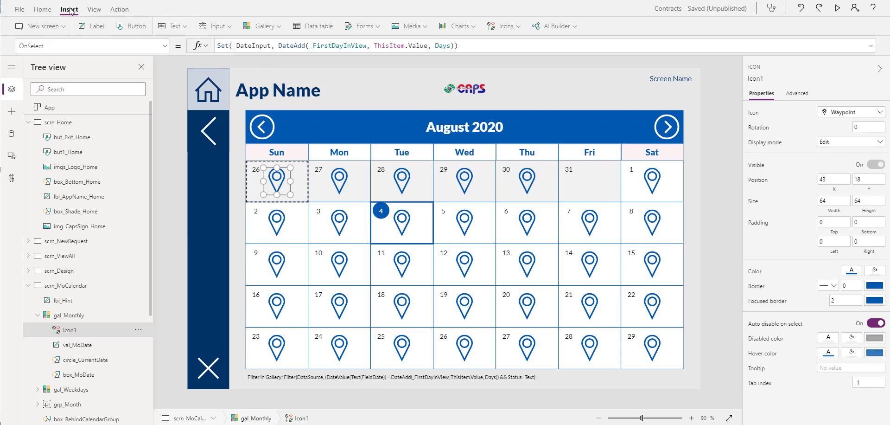
Recolor the waypoint icon to the medium red theme shade RGBA(203, 102, 102, 1)
{"action": "left_click", "coordinate": [44, 11]}
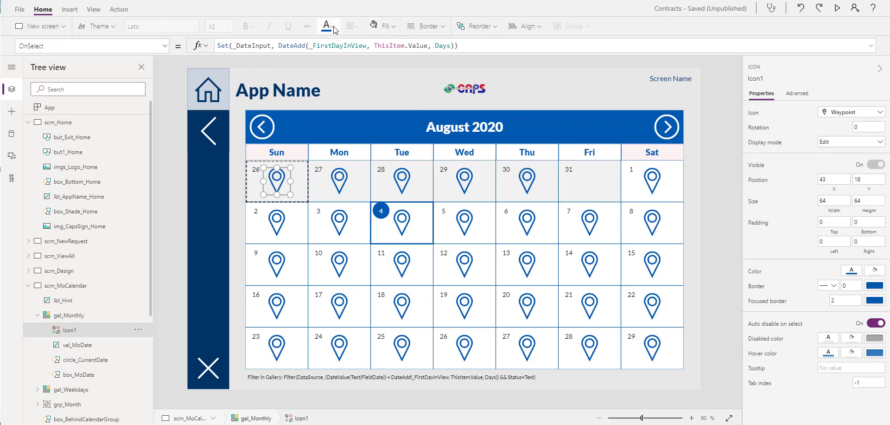
{"action": "left_click", "coordinate": [335, 29]}
{"action": "left_click", "coordinate": [435, 88]}
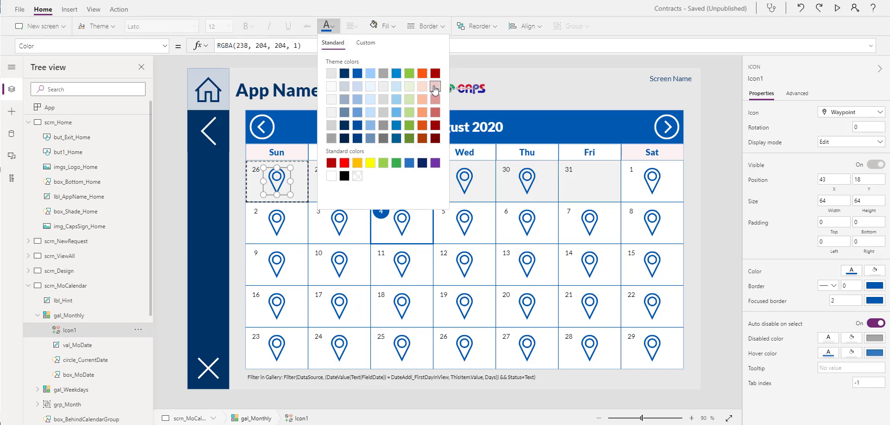
{"action": "left_click", "coordinate": [436, 101]}
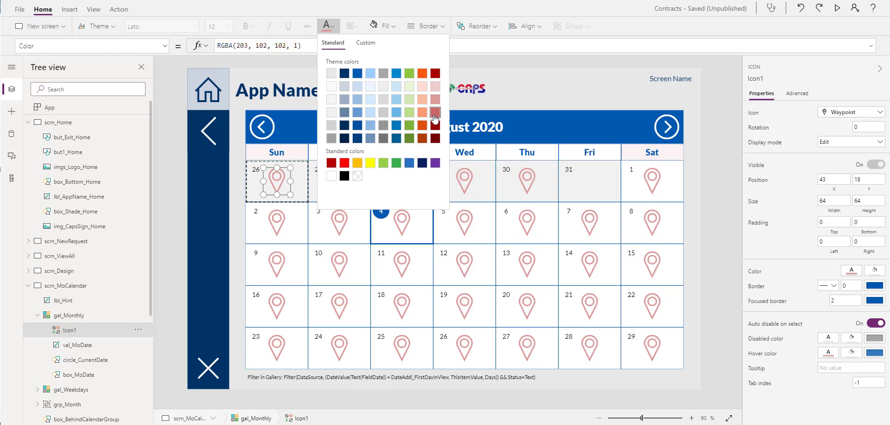
{"action": "left_click", "coordinate": [436, 113]}
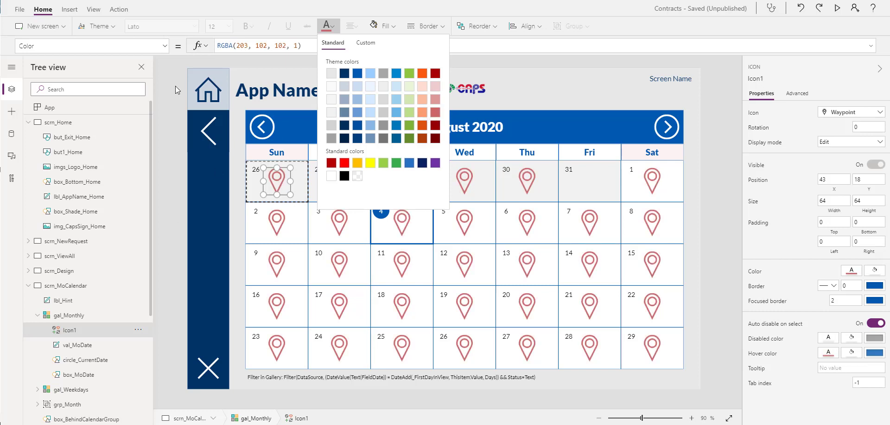
Swap the results in the waypoint icon's Visible formula so it returns true when the contract count exceeds 0, otherwise false
{"action": "left_click", "coordinate": [166, 46]}
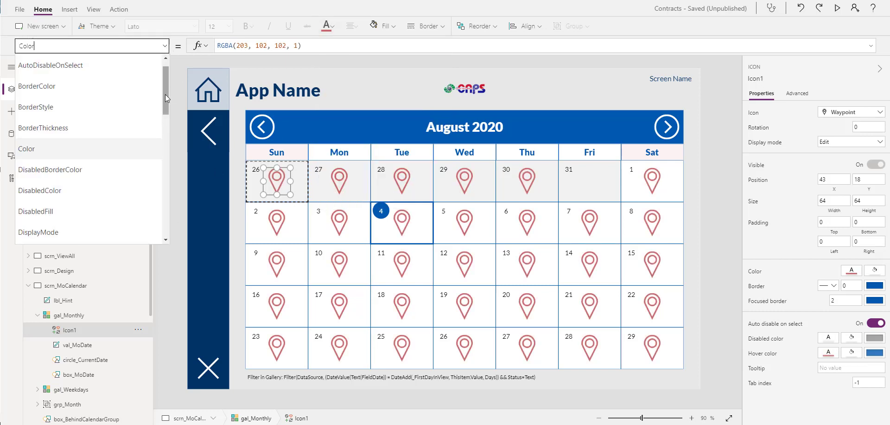
{"action": "left_click_drag", "start_coordinate": [165, 94], "coordinate": [152, 211]}
{"action": "scroll", "coordinate": [140, 204], "scroll_direction": "down", "scroll_amount": 2}
{"action": "left_click", "coordinate": [107, 171]}
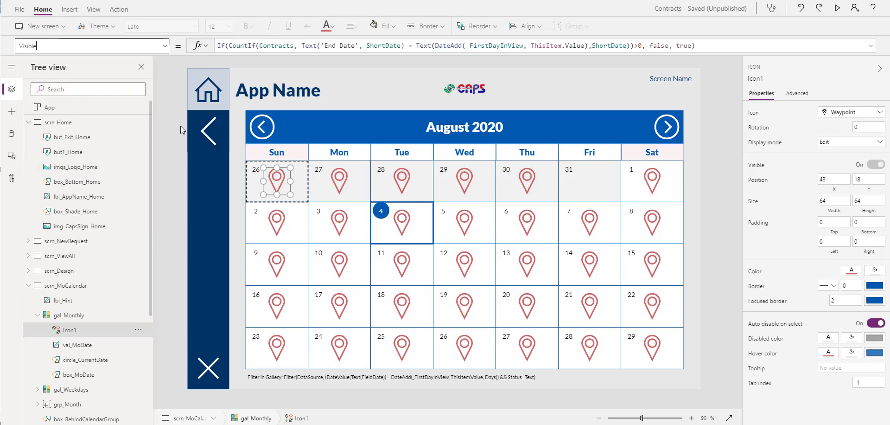
{"action": "double_click", "coordinate": [663, 45]}
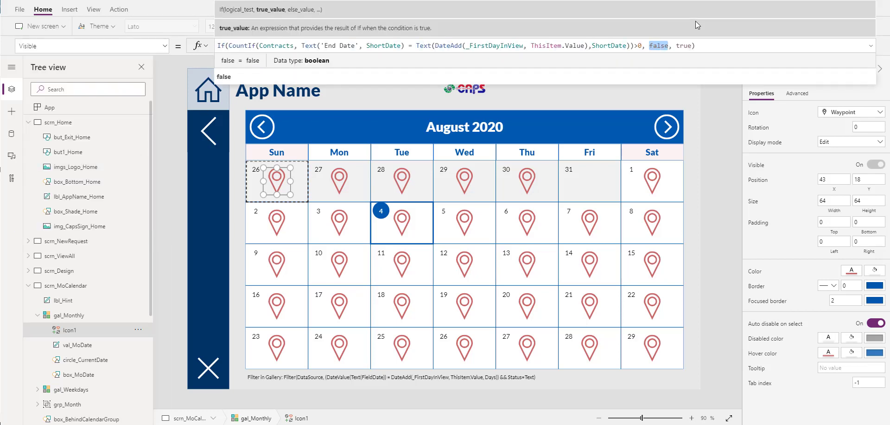
{"action": "type", "text": "true"}
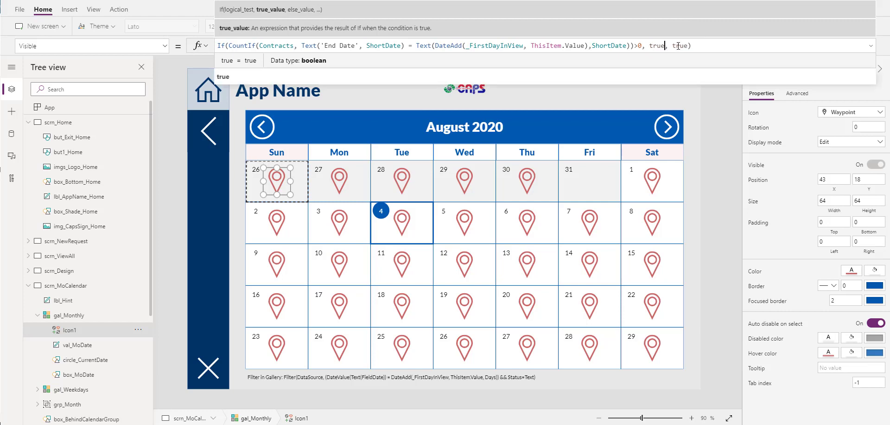
{"action": "double_click", "coordinate": [681, 45]}
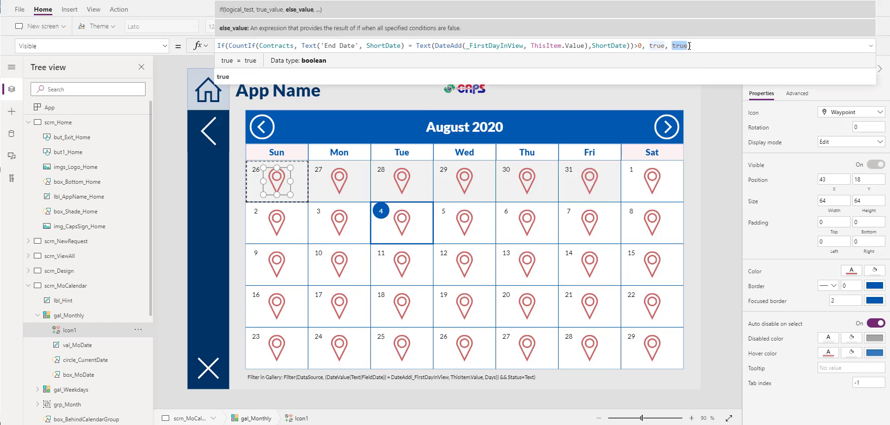
{"action": "type", "text": "false"}
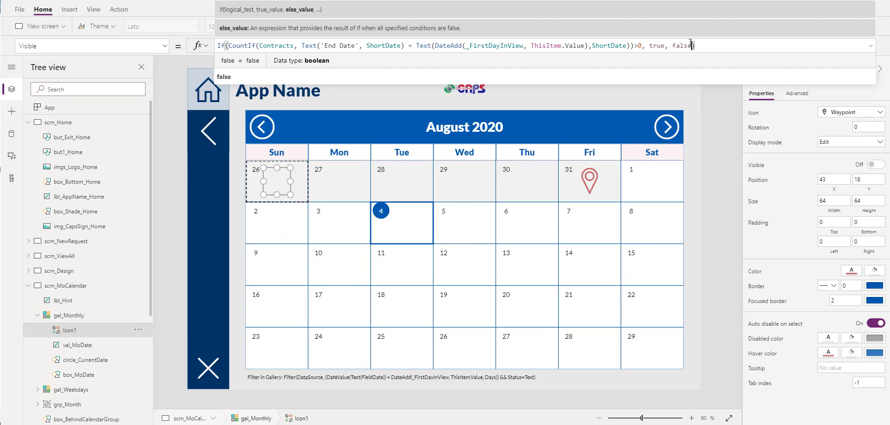
Set the waypoint icon's tooltip to "Show details"
{"action": "left_click", "coordinate": [829, 368]}
{"action": "type", "text": "Show details"}
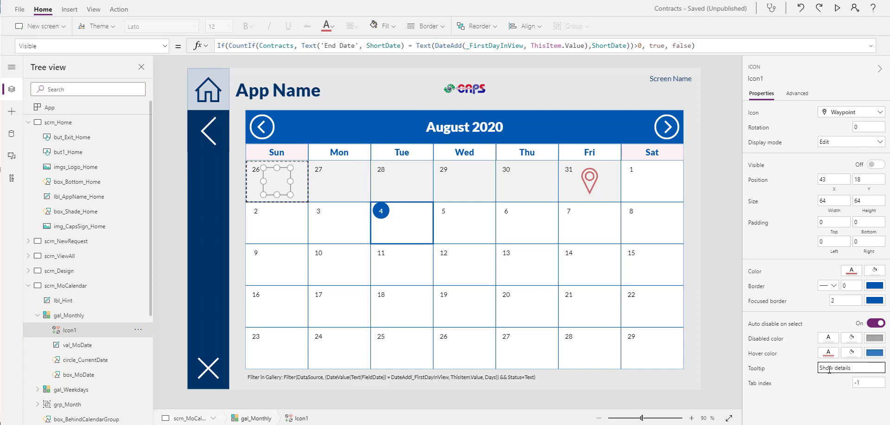
{"action": "left_click", "coordinate": [715, 107]}
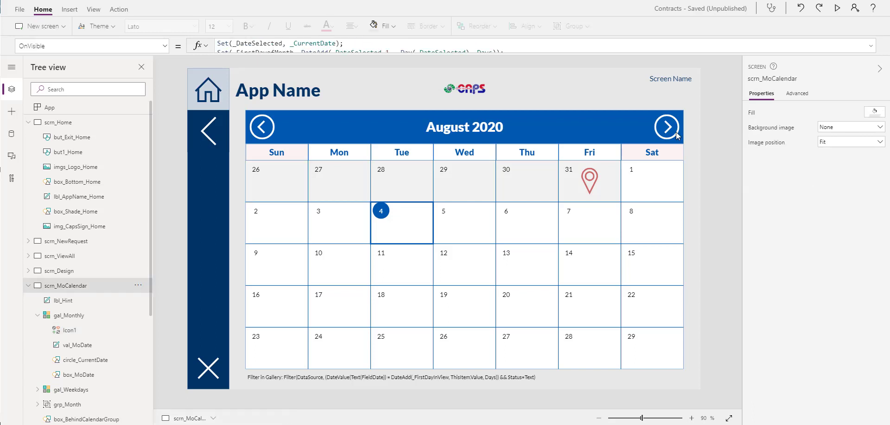
{"action": "left_click", "coordinate": [594, 174]}
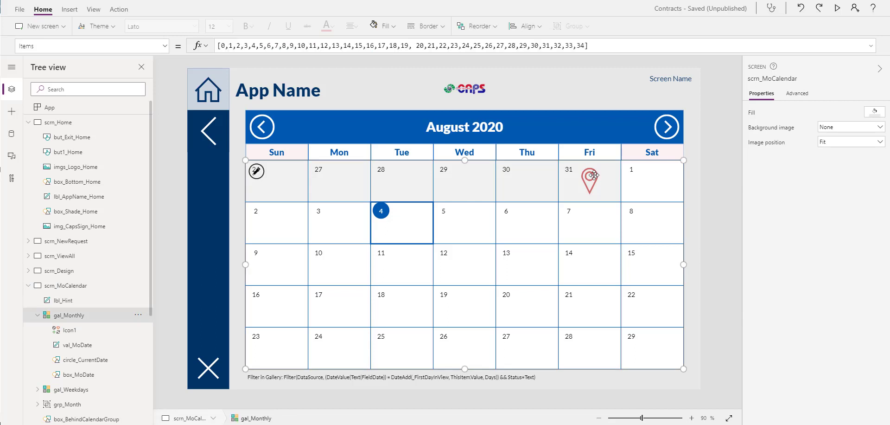
Rename the variable set in Icon1's OnSelect formula to _DateDetails
{"action": "left_click", "coordinate": [65, 330]}
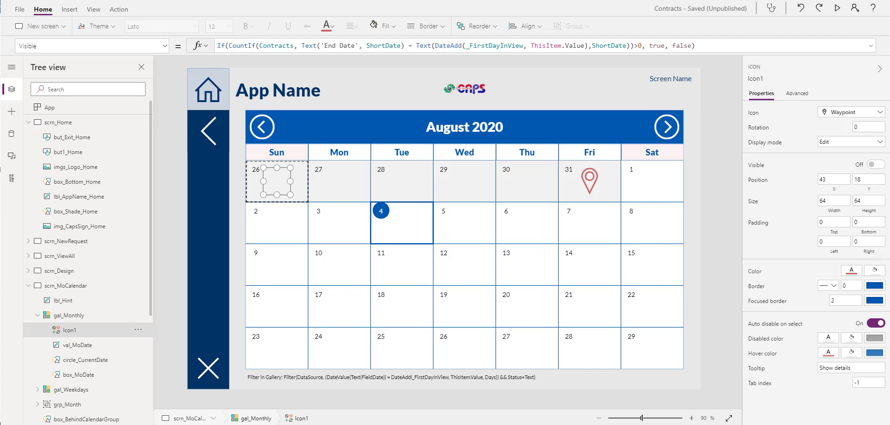
{"action": "left_click", "coordinate": [164, 46]}
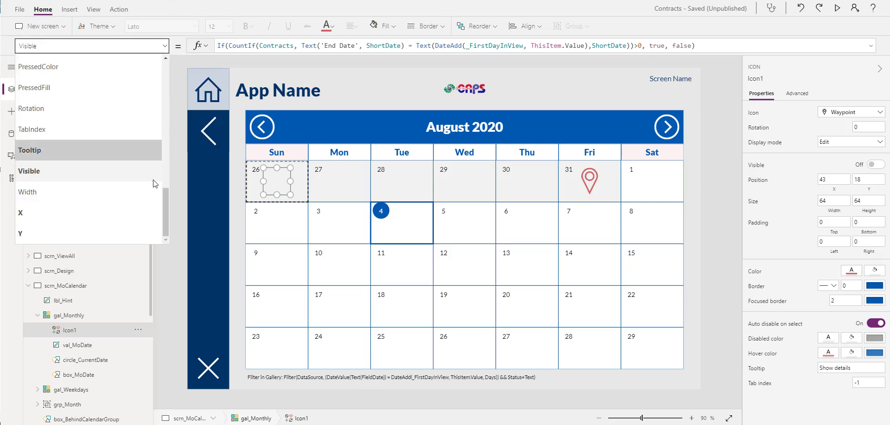
{"action": "left_click_drag", "start_coordinate": [164, 193], "coordinate": [182, 148]}
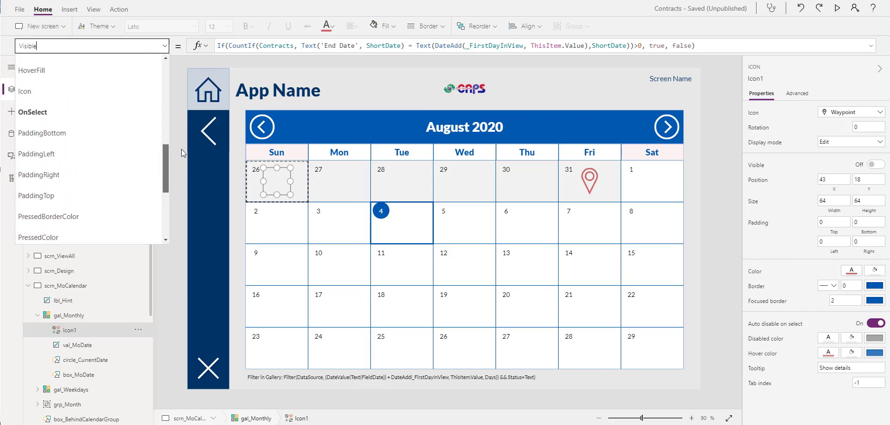
{"action": "left_click", "coordinate": [109, 113]}
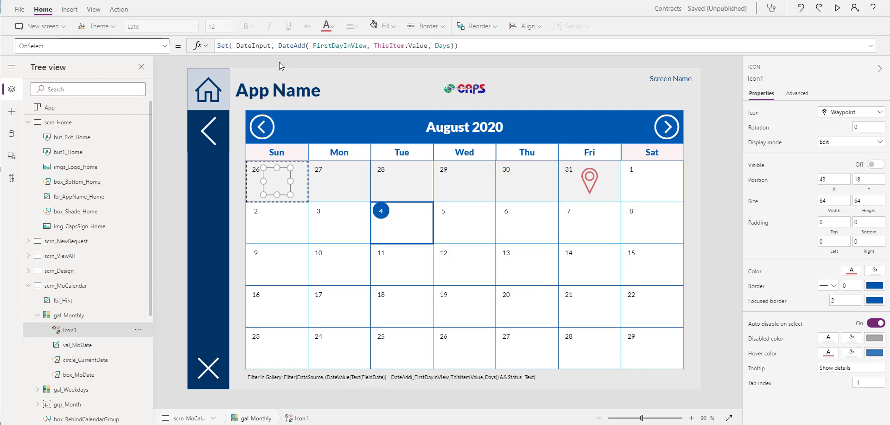
{"action": "left_click_drag", "start_coordinate": [253, 44], "coordinate": [271, 44]}
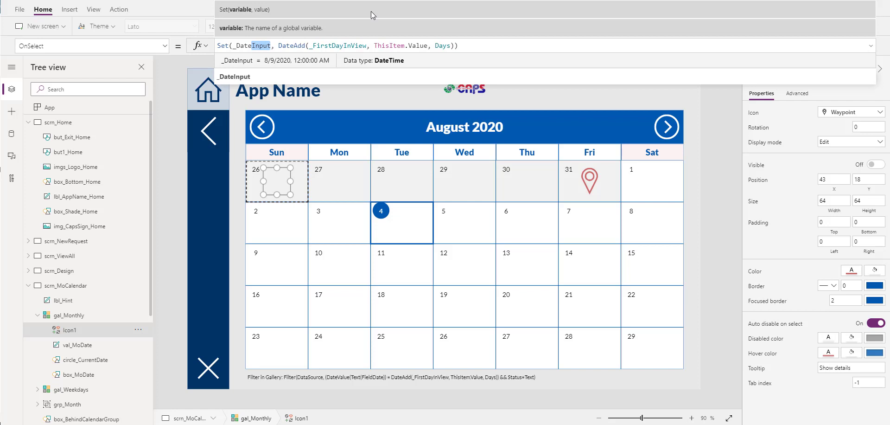
{"action": "type", "text": "Show"}
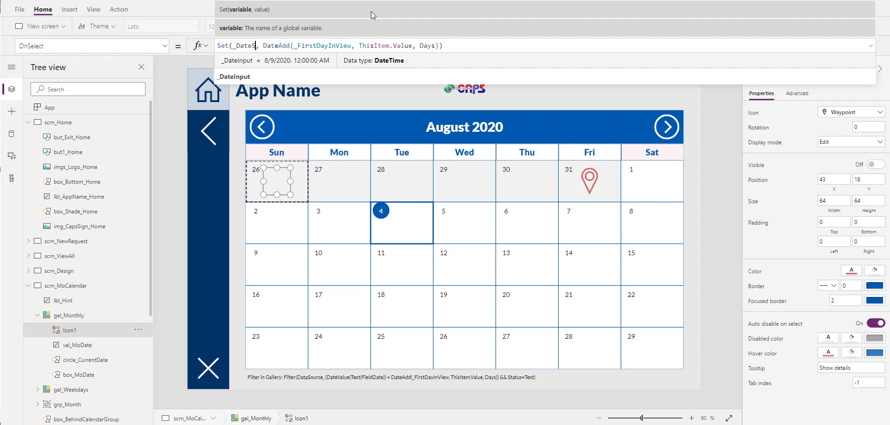
{"action": "left_click", "coordinate": [483, 46]}
{"action": "left_click_drag", "start_coordinate": [253, 44], "coordinate": [268, 45]}
{"action": "type", "text": "Details"}
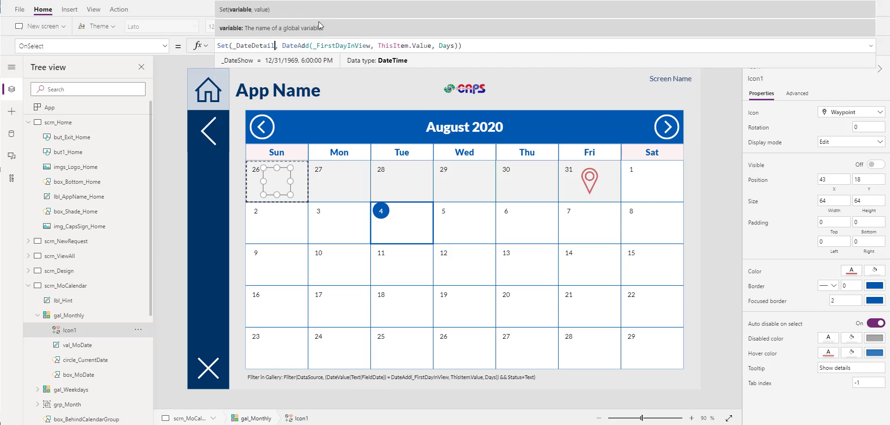
{"action": "left_click", "coordinate": [556, 49]}
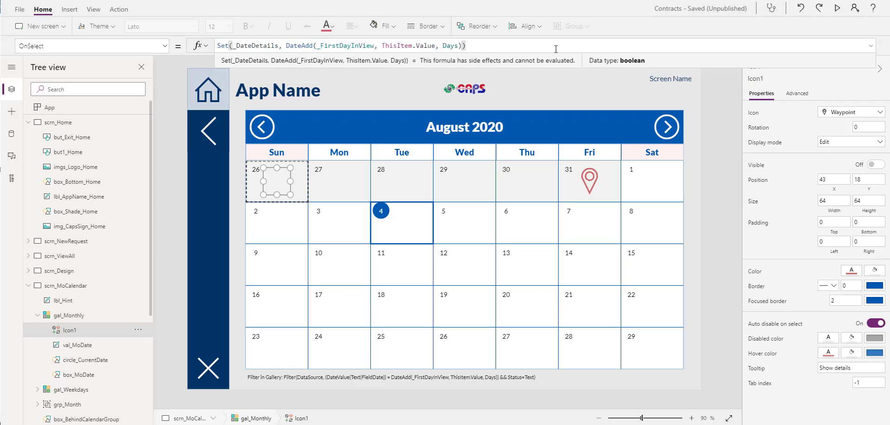
Append ;UpdateContext({showDetails:true}) to Icon1's OnSelect formula
{"action": "type", "text": ";UpdateCon"}
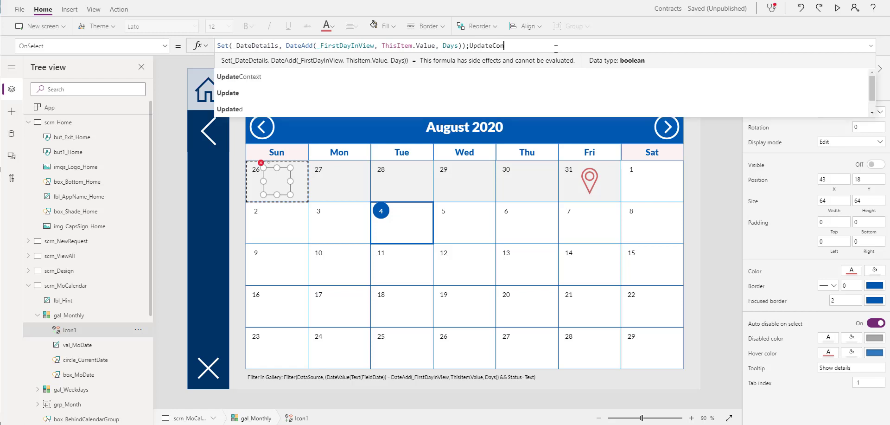
{"action": "type", "text": "text({"}
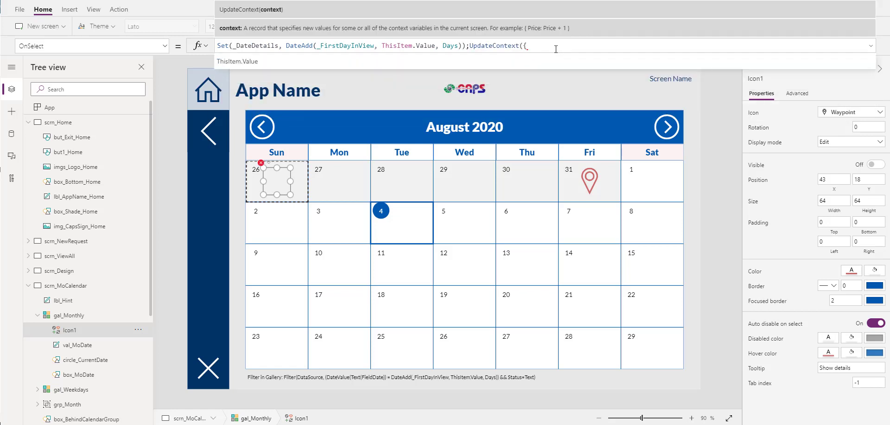
{"action": "type", "text": "showDetails:true})"}
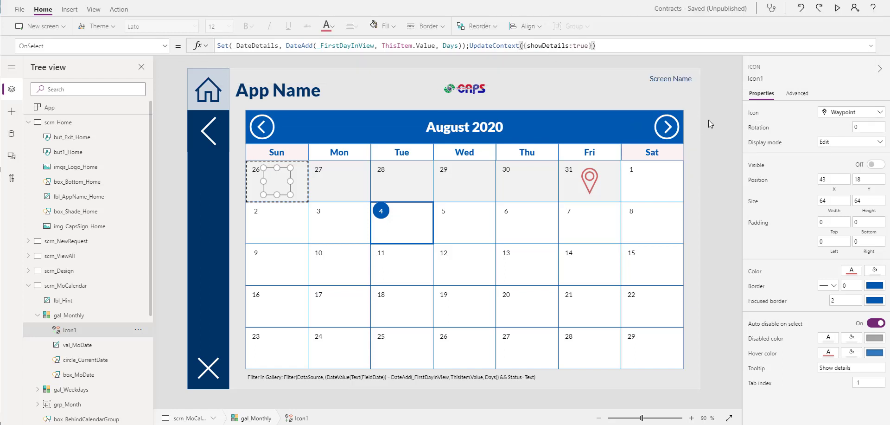
Copy shade_PopUp, box_PopUp, lbl_PopUp and but_Cancel from the ShowPopUp screen and paste them onto scrn_MoCalendar
{"action": "left_click", "coordinate": [79, 285]}
{"action": "left_click", "coordinate": [30, 287]}
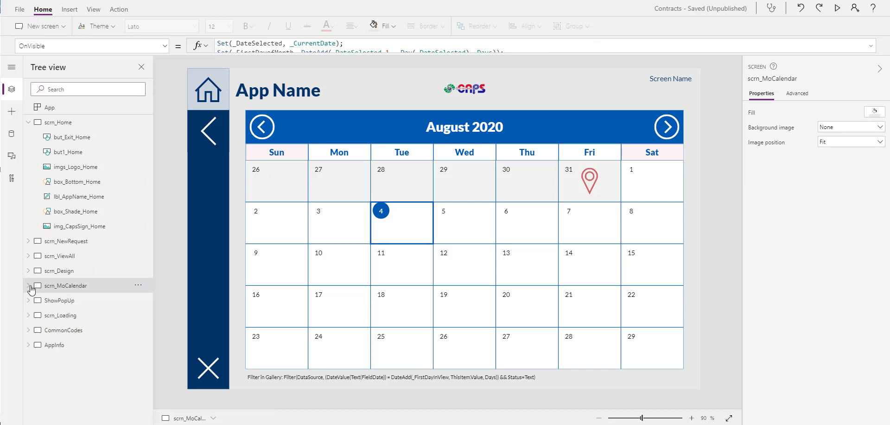
{"action": "left_click", "coordinate": [59, 300]}
{"action": "left_click", "coordinate": [240, 210]}
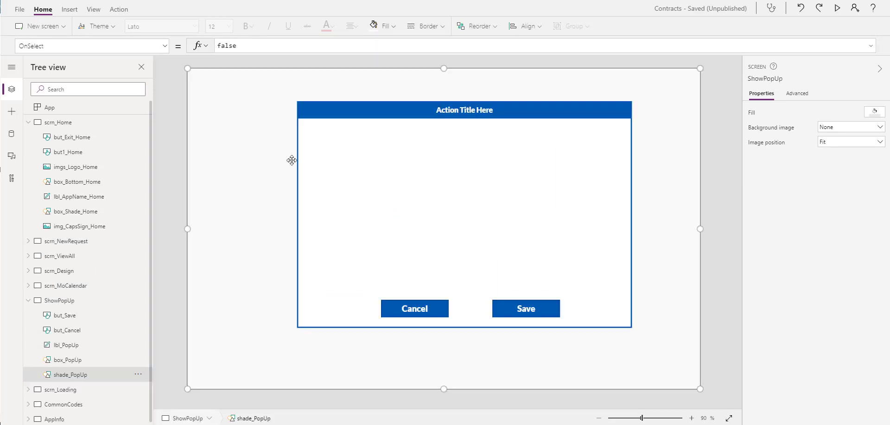
{"action": "left_click", "coordinate": [70, 361], "text": "ctrl"}
{"action": "left_click", "coordinate": [71, 345], "text": "ctrl"}
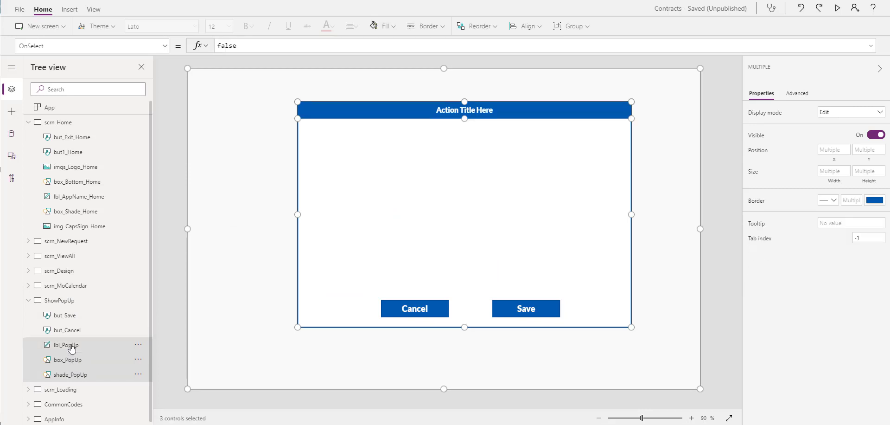
{"action": "left_click", "coordinate": [68, 332], "text": "ctrl"}
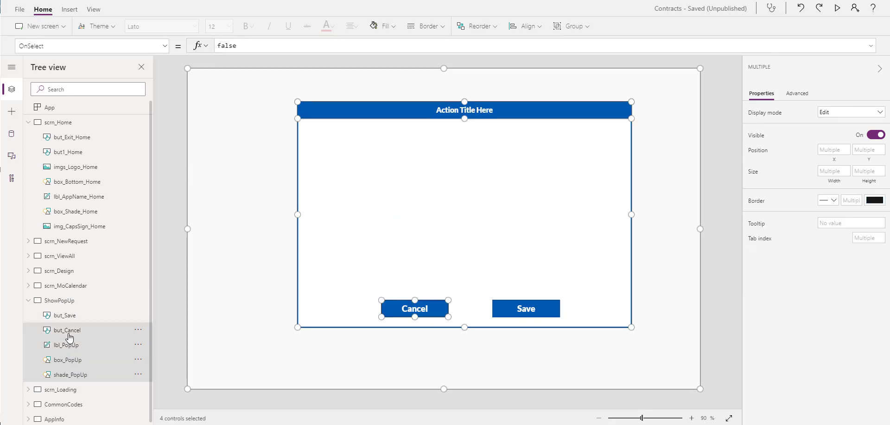
{"action": "left_click", "coordinate": [60, 286]}
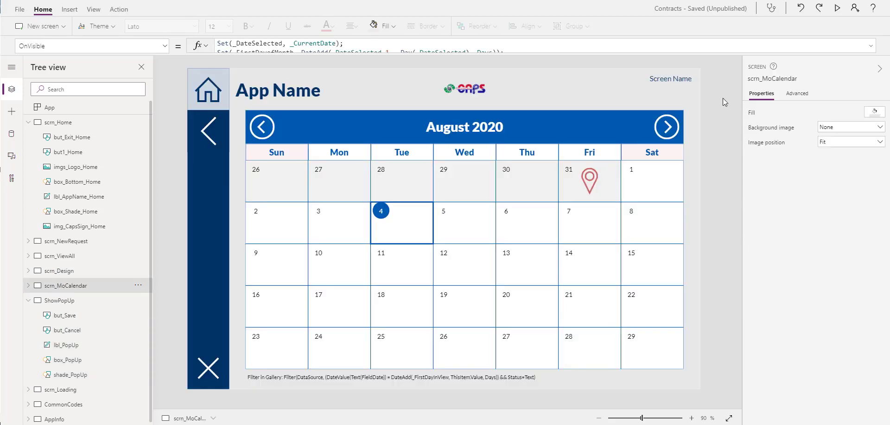
{"action": "key", "text": "ctrl+v"}
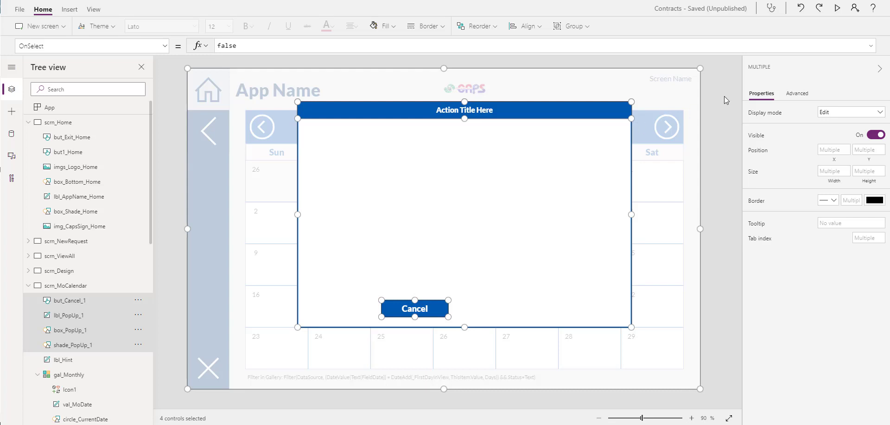
Set the Visible property of the four pasted pop-up controls on scrn_MoCalendar to showDetails
{"action": "left_click", "coordinate": [166, 49]}
{"action": "left_click", "coordinate": [109, 171]}
{"action": "key", "text": "ctrl+a"}
{"action": "type", "text": "show"}
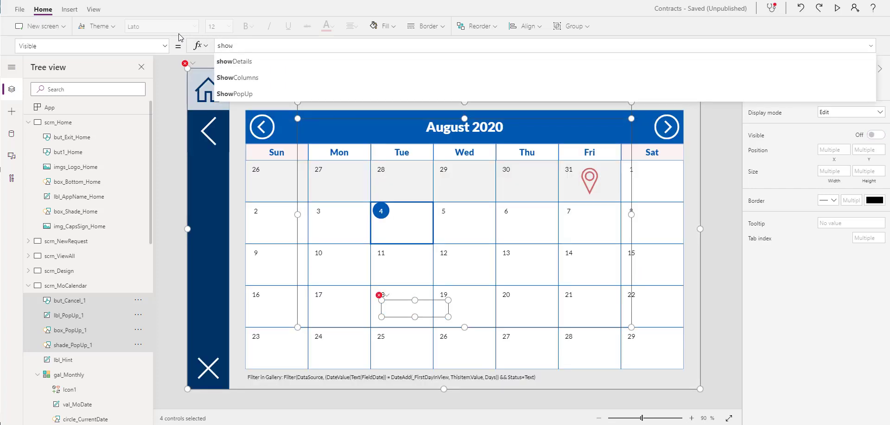
{"action": "key", "text": "Tab"}
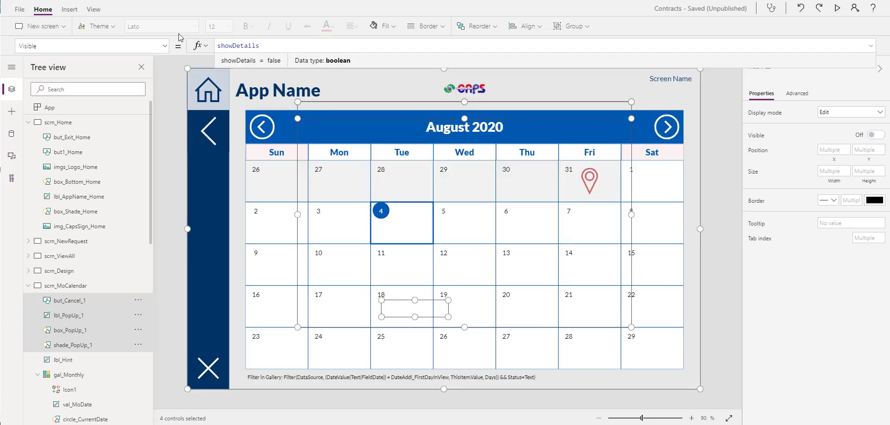
Preview the calendar screen, open the details pop-up from the waypoint icon, and return to editing
{"action": "left_click", "coordinate": [838, 8]}
{"action": "left_click", "coordinate": [644, 135]}
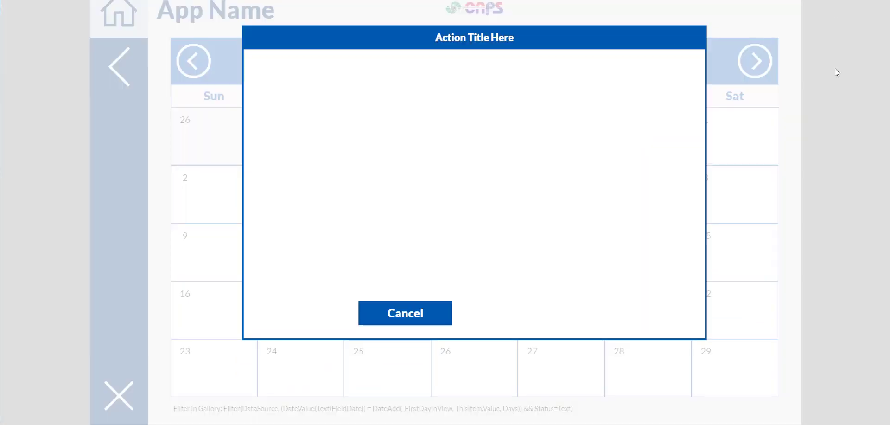
{"action": "left_click", "coordinate": [872, 2]}
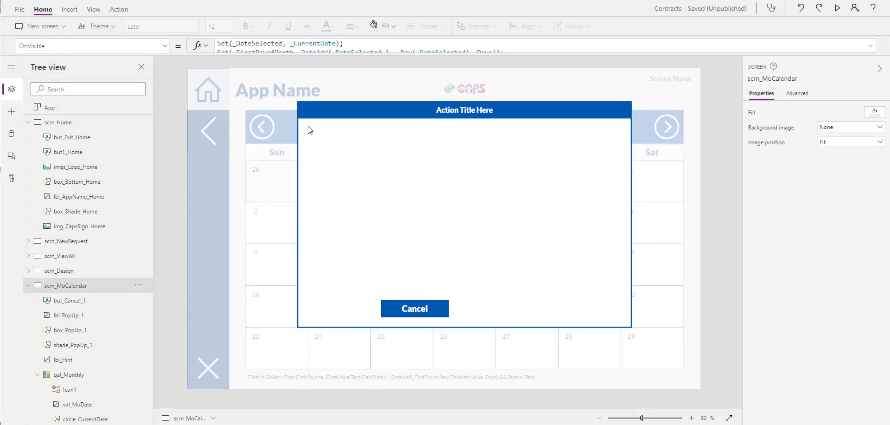
Insert a vertical gallery connected to the Contracts data source and give it the Title and subtitle layout
{"action": "left_click", "coordinate": [69, 9]}
{"action": "left_click", "coordinate": [259, 31]}
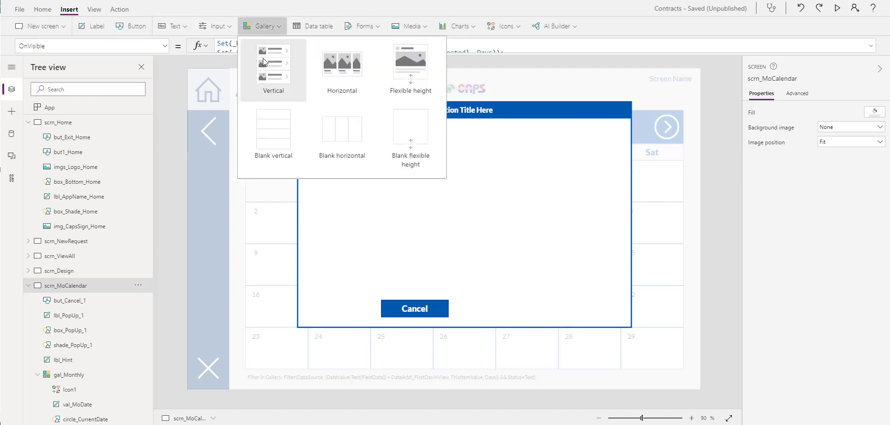
{"action": "left_click", "coordinate": [265, 60]}
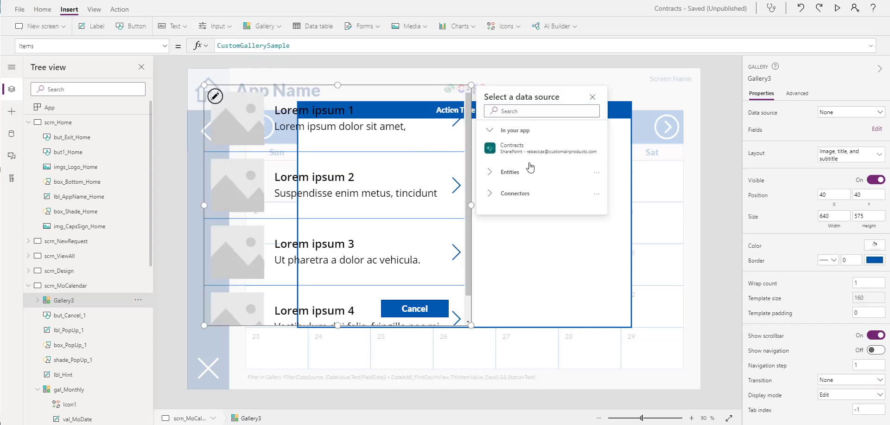
{"action": "left_click", "coordinate": [557, 150]}
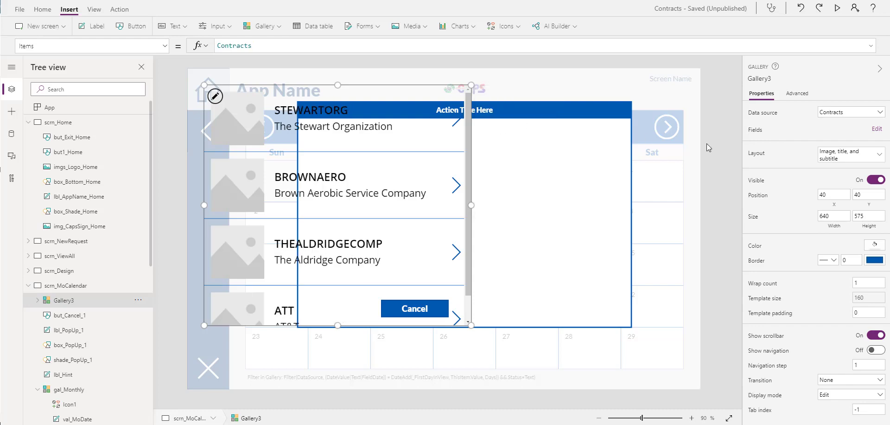
{"action": "left_click", "coordinate": [861, 158]}
{"action": "left_click", "coordinate": [837, 232]}
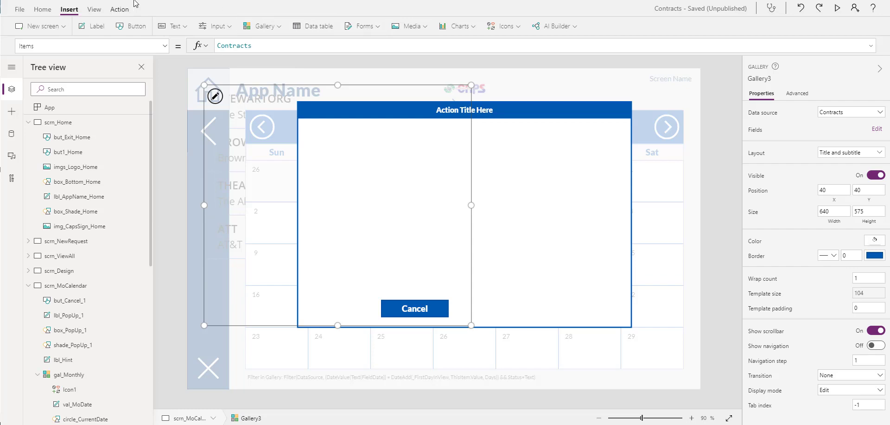
Bring the new gallery to the front and fit it inside the pop-up below its title bar, at 800 wide and 409 high
{"action": "left_click", "coordinate": [43, 10]}
{"action": "left_click", "coordinate": [476, 26]}
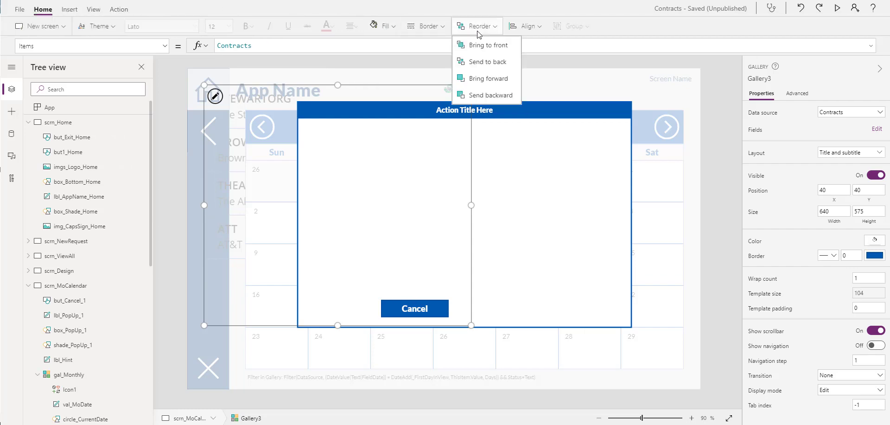
{"action": "left_click", "coordinate": [485, 51]}
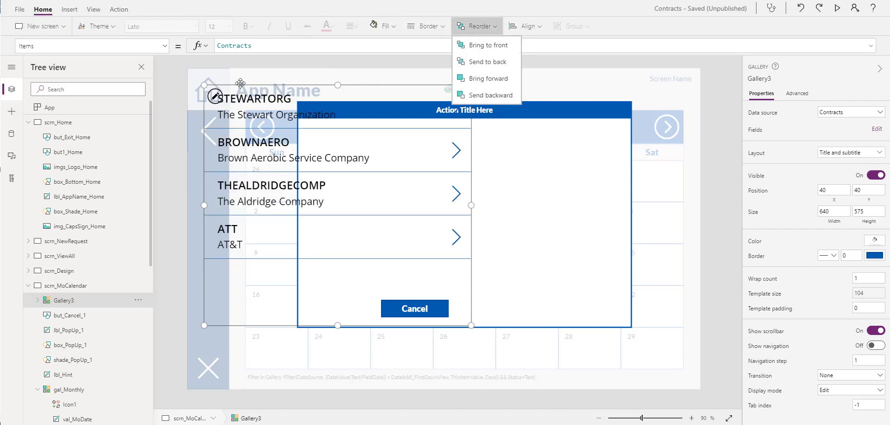
{"action": "left_click_drag", "start_coordinate": [240, 108], "coordinate": [332, 115]}
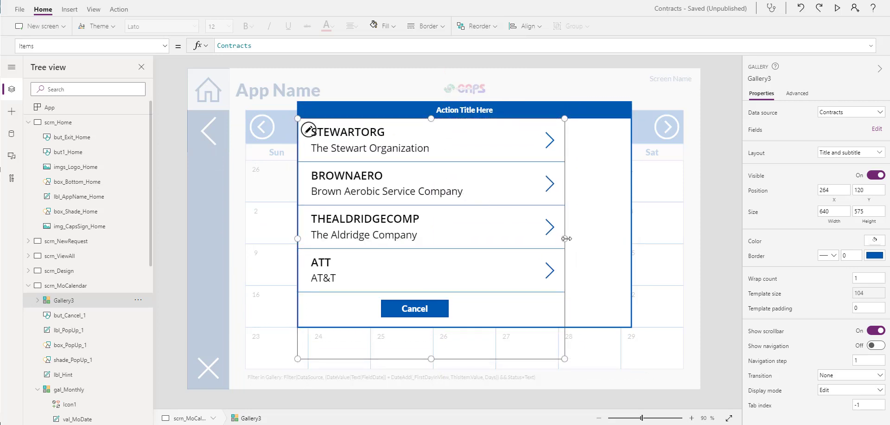
{"action": "left_click_drag", "start_coordinate": [565, 239], "coordinate": [632, 239]}
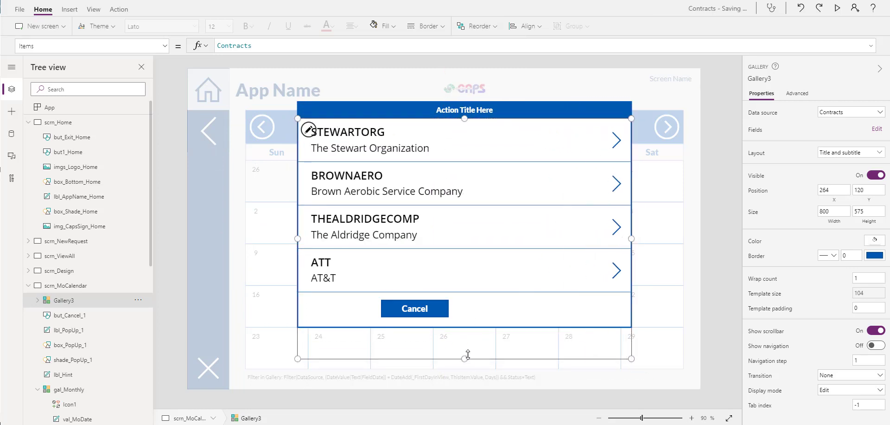
{"action": "left_click_drag", "start_coordinate": [468, 355], "coordinate": [470, 287]}
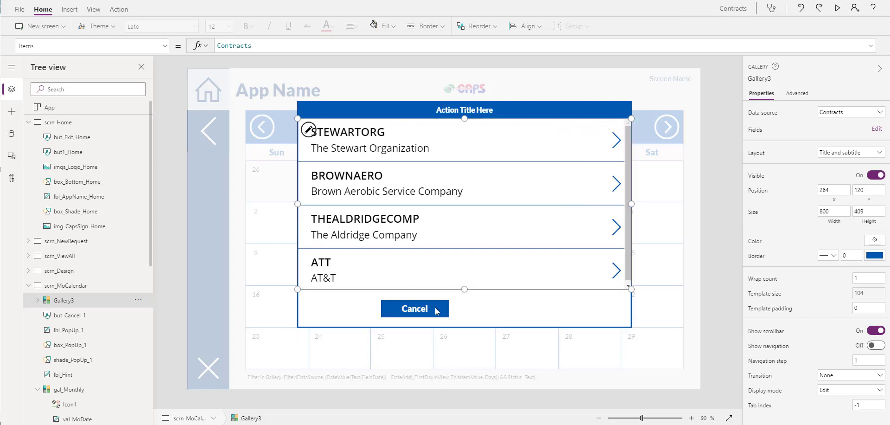
Move the pop-up's Cancel button to X 614, Y 565 below the gallery and change its text to "Close"
{"action": "left_click_drag", "start_coordinate": [437, 310], "coordinate": [497, 316]}
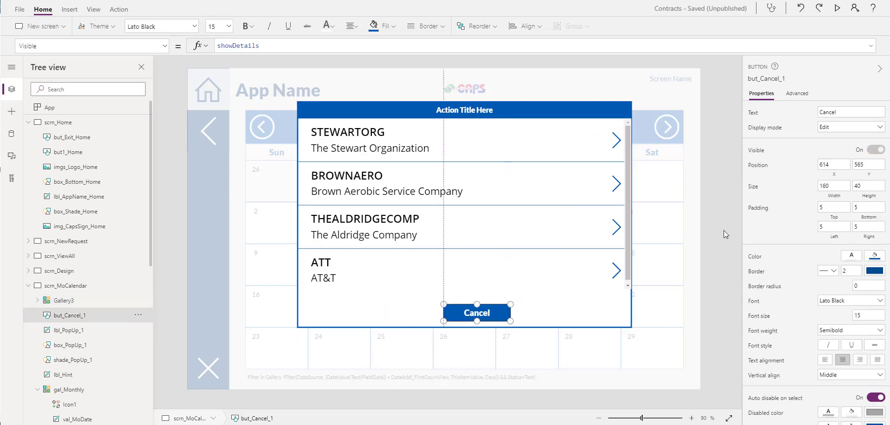
{"action": "left_click_drag", "start_coordinate": [848, 113], "coordinate": [712, 74]}
{"action": "type", "text": "Close"}
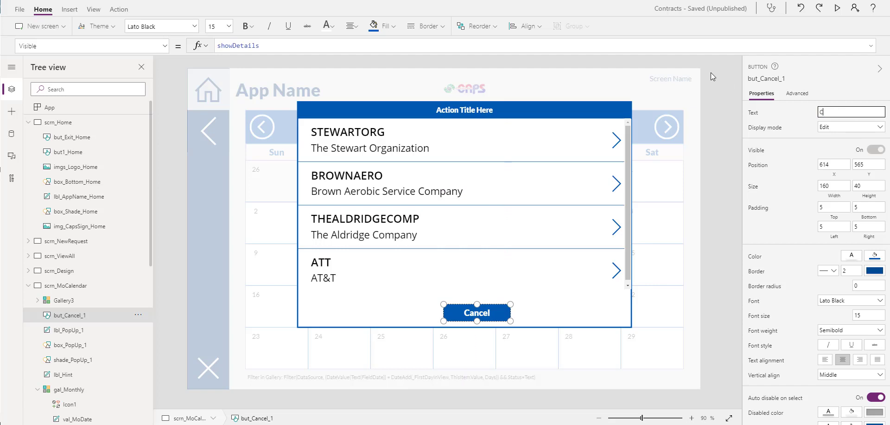
Set the Close button's OnSelect formula to UpdateContext({showDetails:false})
{"action": "left_click", "coordinate": [164, 45]}
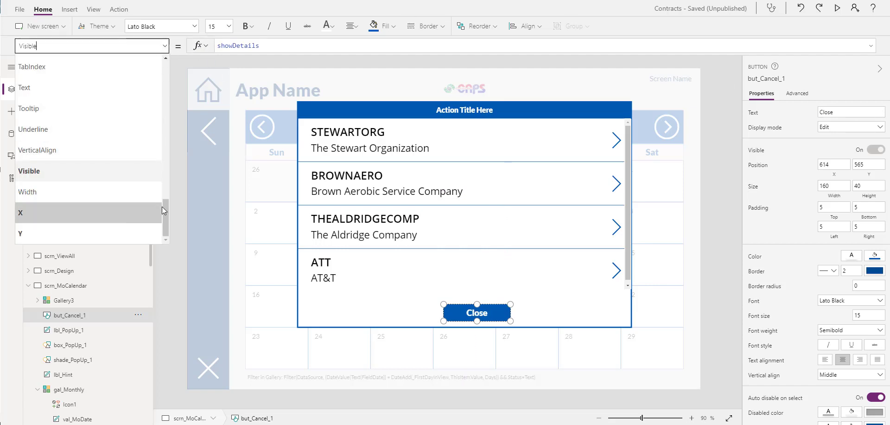
{"action": "left_click_drag", "start_coordinate": [165, 207], "coordinate": [174, 139]}
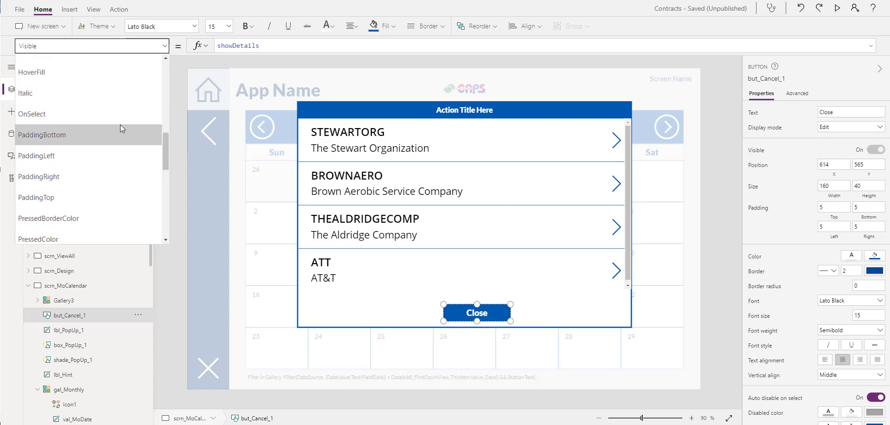
{"action": "left_click", "coordinate": [121, 115]}
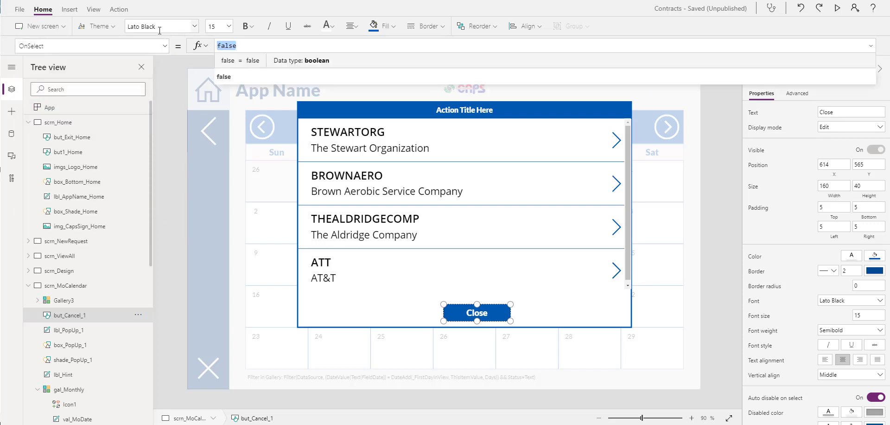
{"action": "type", "text": "Updateconte"}
{"action": "key", "text": "BackSpace"}
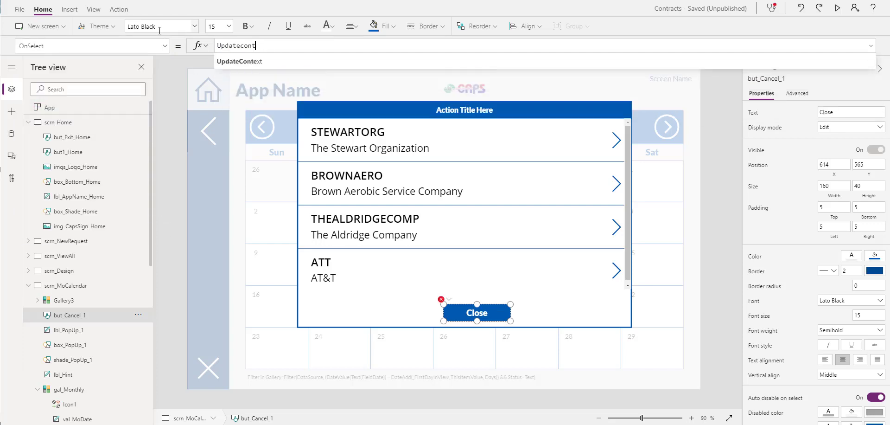
{"action": "key", "text": "BackSpace"}
{"action": "type", "text": "Context({shwo"}
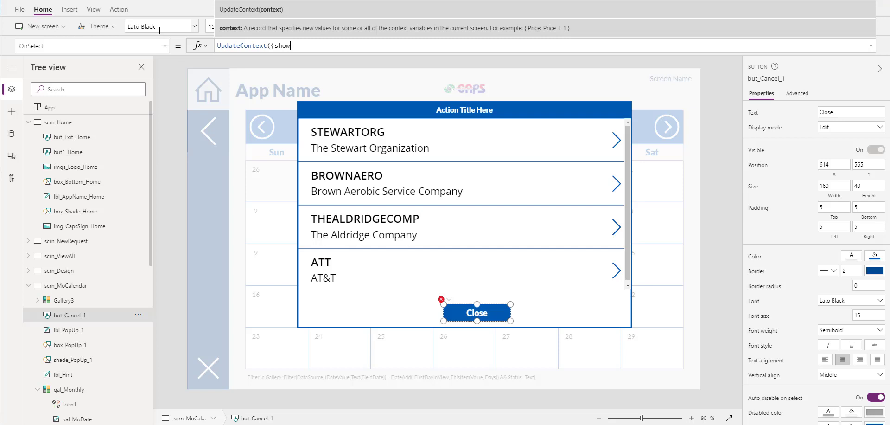
{"action": "type", "text": "Details"}
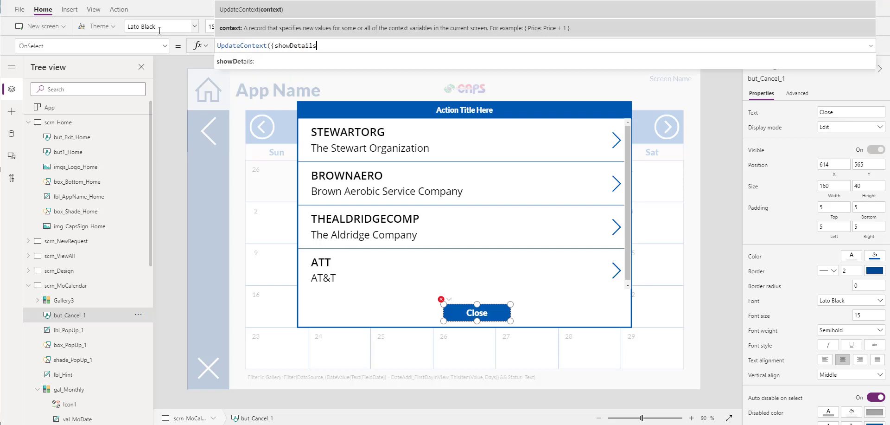
{"action": "type", "text": "})"}
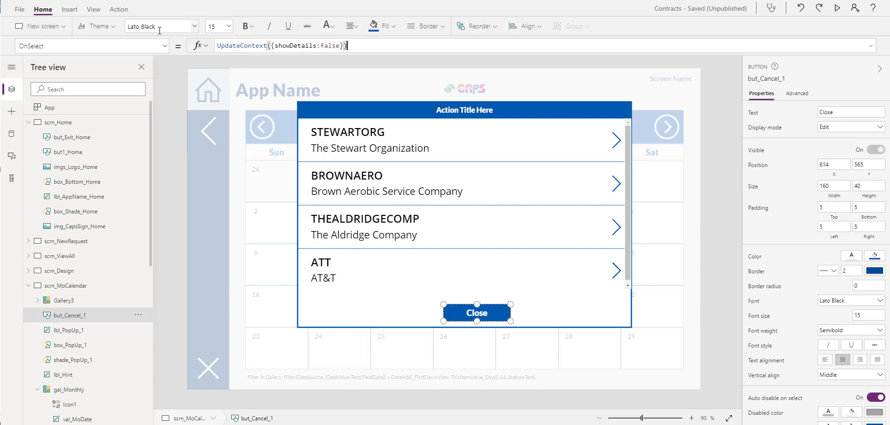
Set the Visible property of Gallery3 to showDetails
{"action": "left_click", "coordinate": [86, 300]}
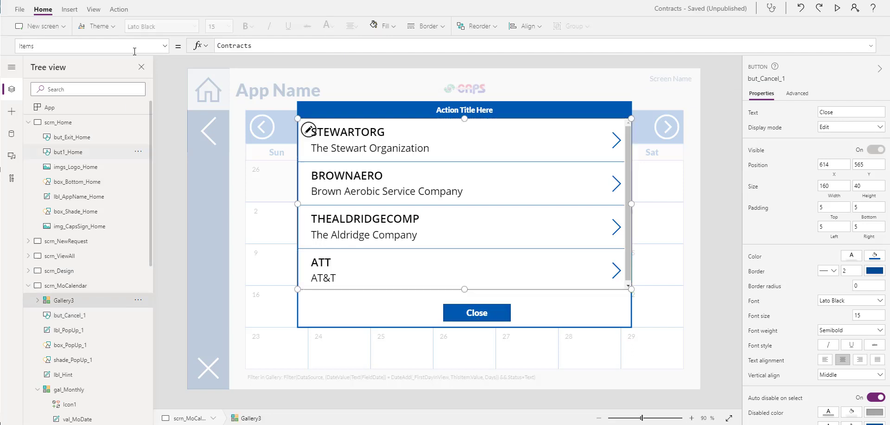
{"action": "left_click", "coordinate": [164, 46]}
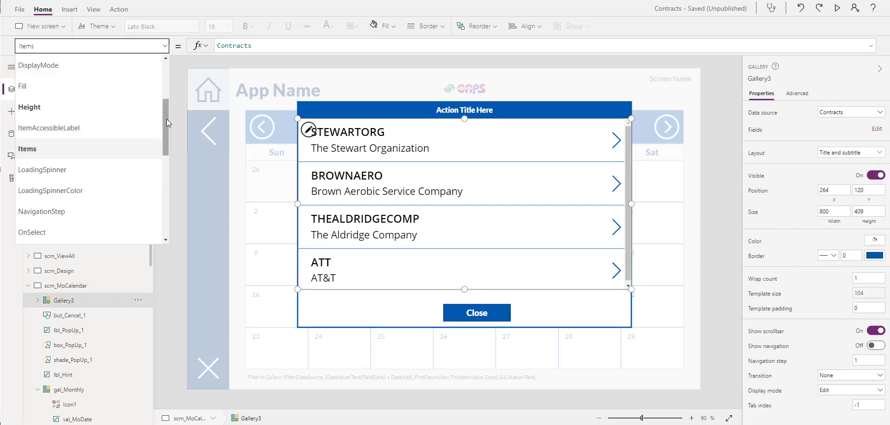
{"action": "left_click_drag", "start_coordinate": [166, 118], "coordinate": [158, 218]}
{"action": "left_click", "coordinate": [93, 149]}
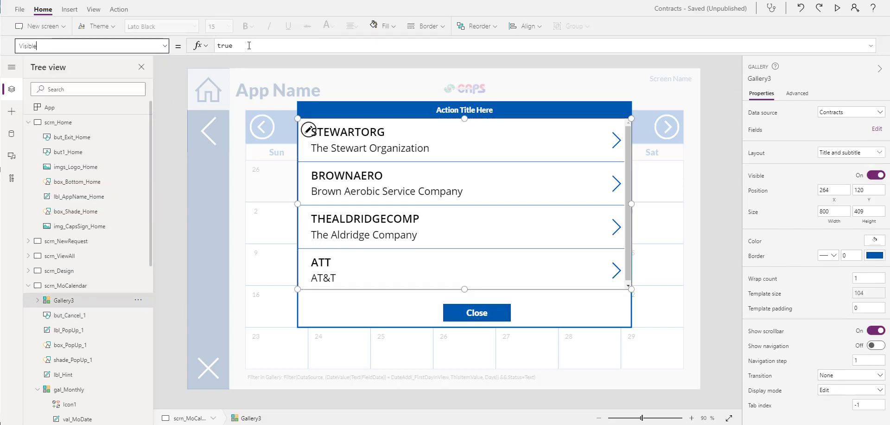
{"action": "type", "text": "showD"}
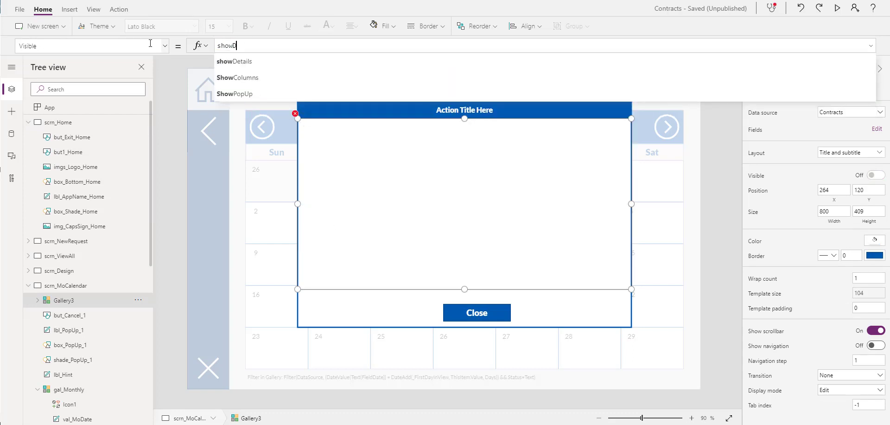
{"action": "type", "text": "etails"}
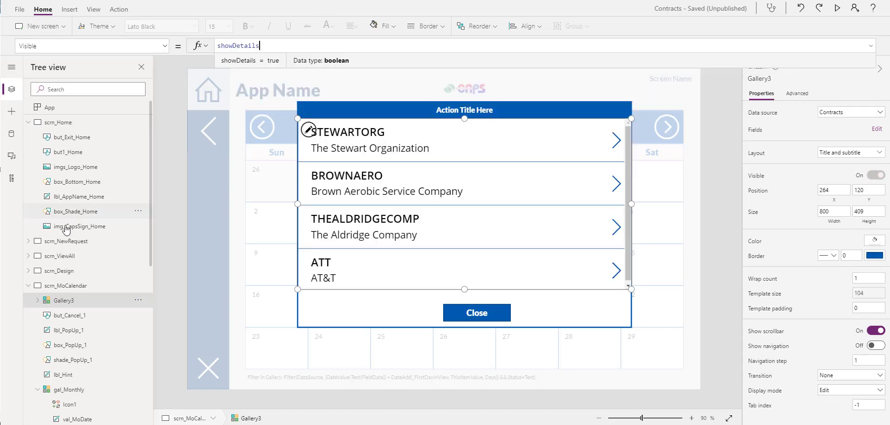
Begin Gallery3's Items formula by wrapping the Contracts data source in a Filter function: Filter(Contracts,
{"action": "left_click", "coordinate": [160, 47]}
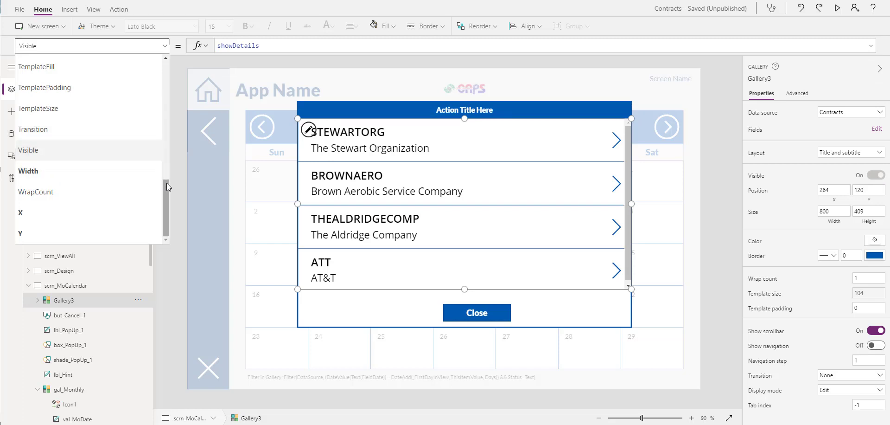
{"action": "scroll", "coordinate": [168, 172], "scroll_direction": "up", "scroll_amount": 1}
{"action": "left_click_drag", "start_coordinate": [169, 166], "coordinate": [175, 110]}
{"action": "left_click", "coordinate": [46, 124]}
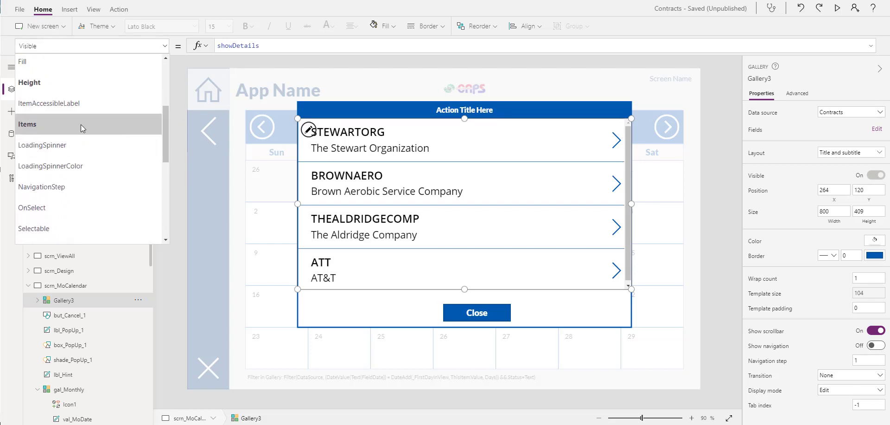
{"action": "left_click", "coordinate": [218, 46]}
{"action": "type", "text": "Fi"}
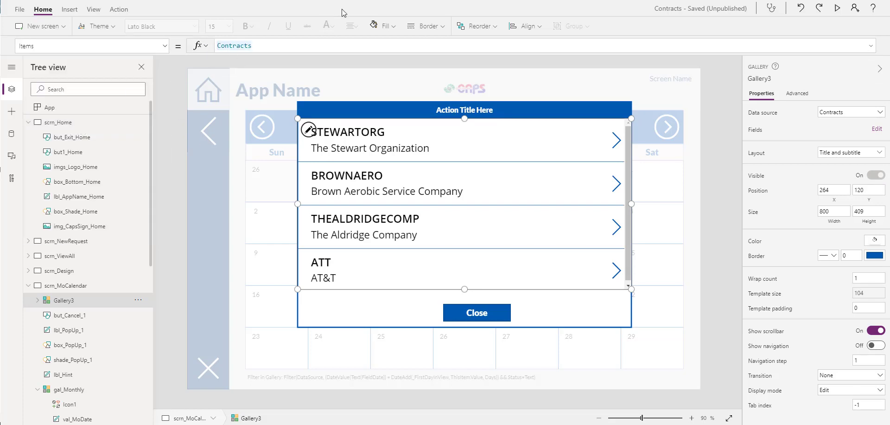
{"action": "type", "text": "lter("}
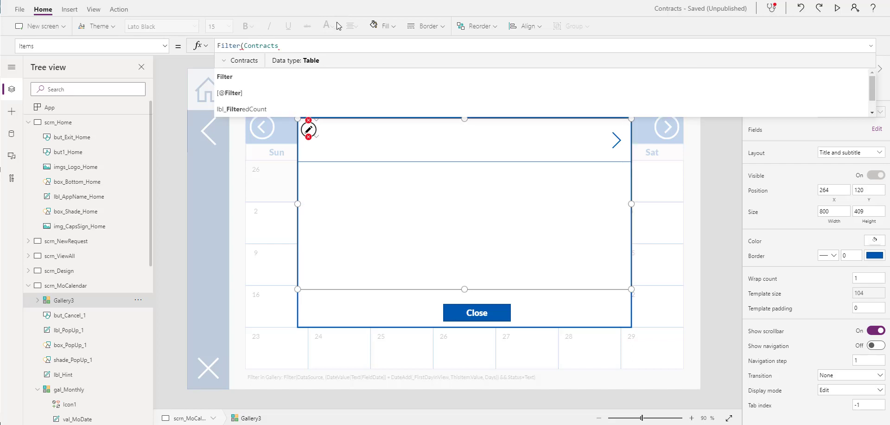
{"action": "left_click", "coordinate": [326, 44]}
{"action": "type", "text": ", "}
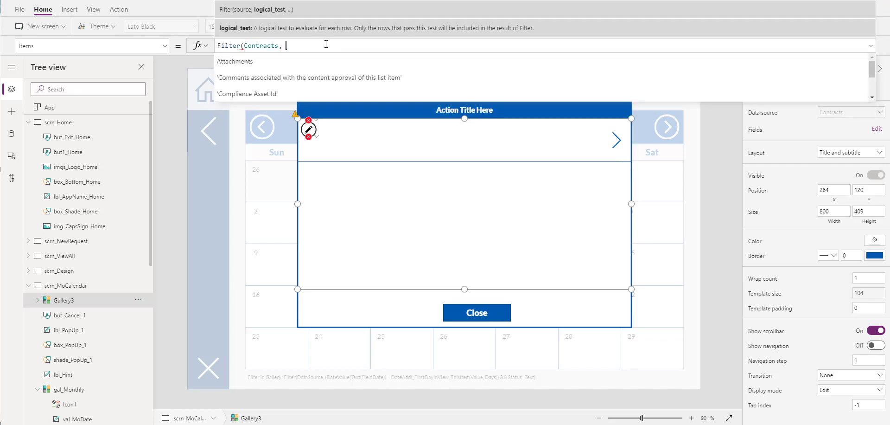
Start the filter condition in Gallery3's Items formula with Text('End Date',ShortDate) followed by an equals sign
{"action": "type", "text": "Te"}
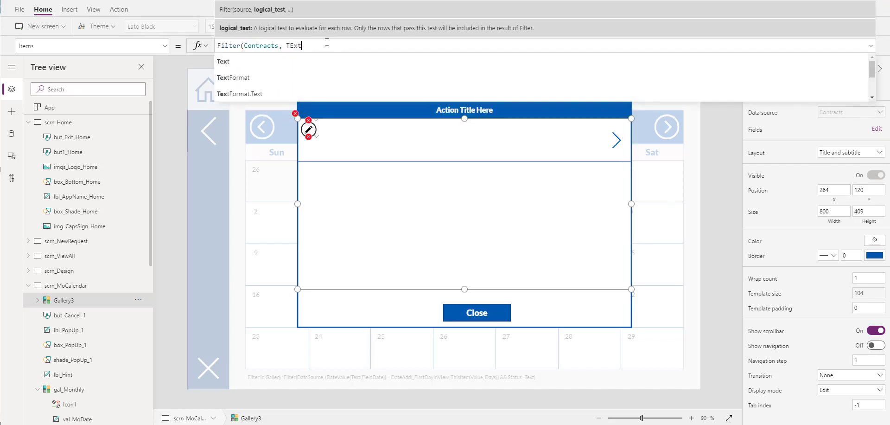
{"action": "type", "text": "xt"}
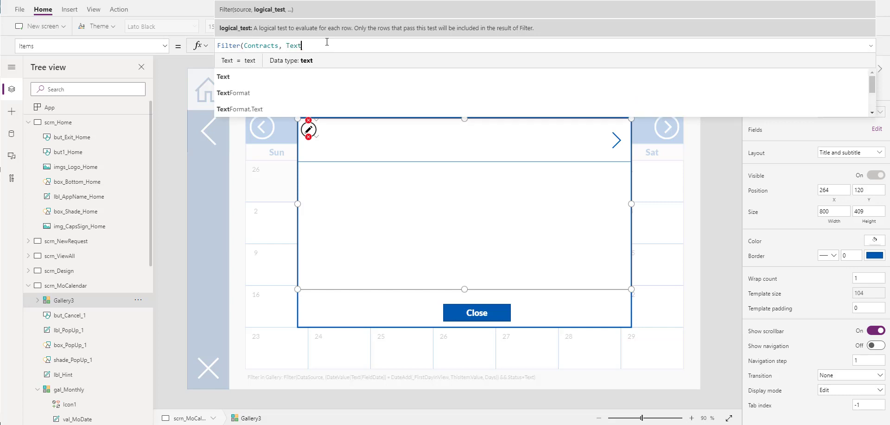
{"action": "type", "text": "("}
{"action": "key", "text": "Down"}
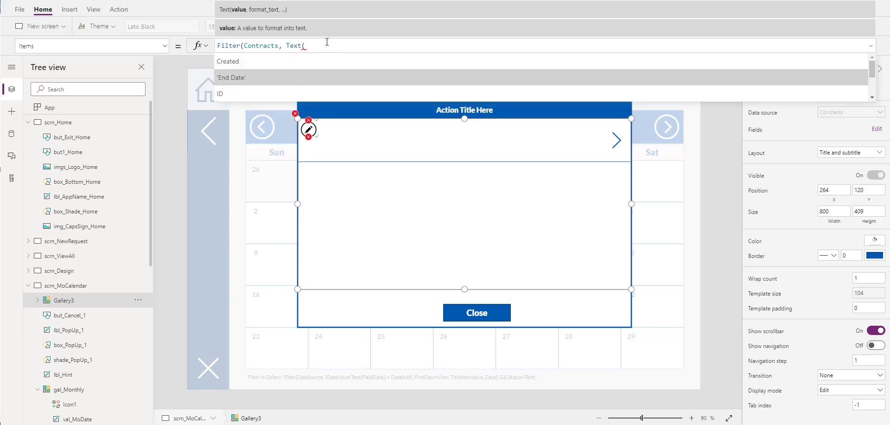
{"action": "key", "text": "Tab"}
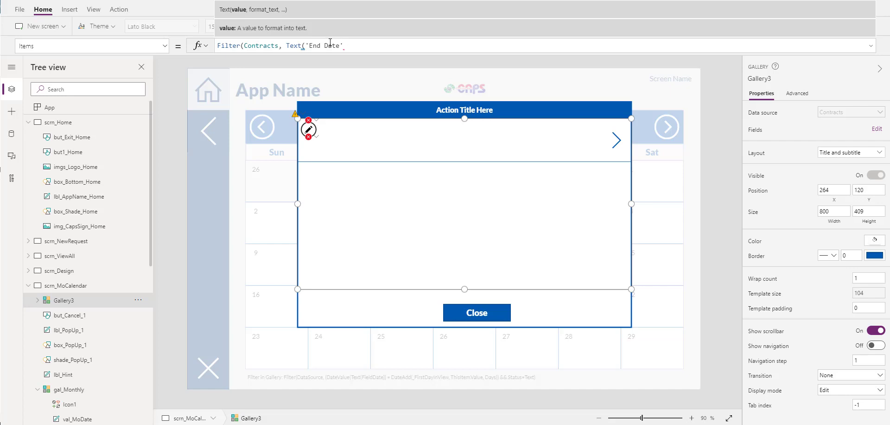
{"action": "type", "text": ","}
{"action": "type", "text": "Short"}
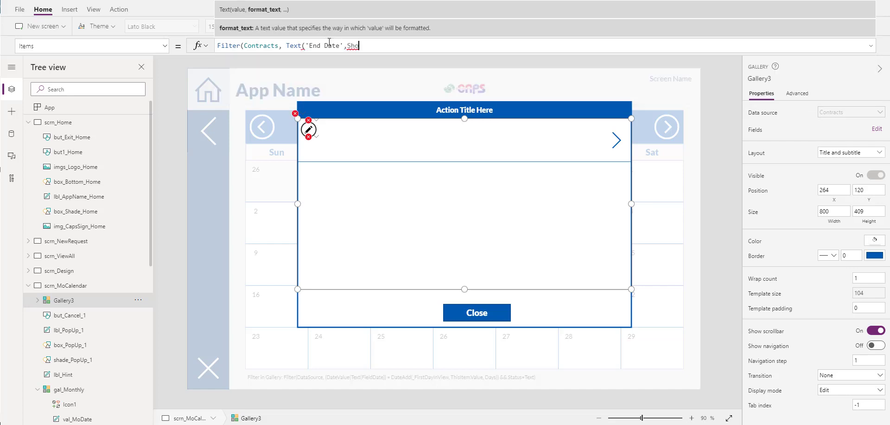
{"action": "key", "text": "Tab"}
{"action": "type", "text": ") = "}
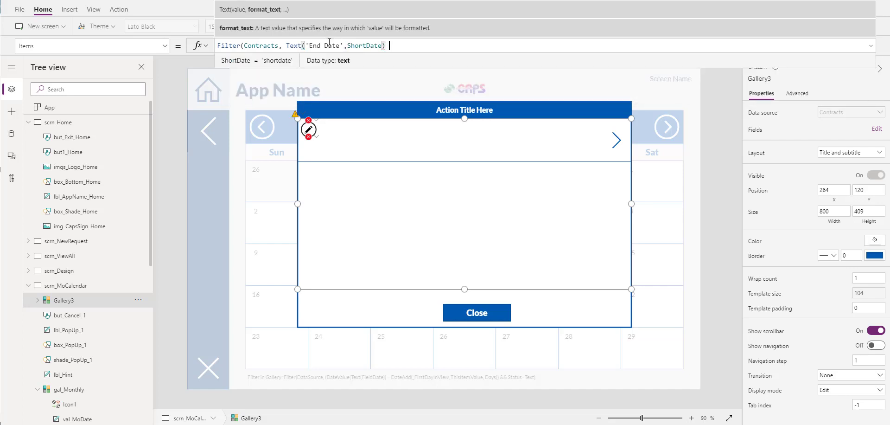
Complete the Items filter condition by comparing against Text(_DateDetails, ShortDate) and close the Filter function
{"action": "type", "text": "T"}
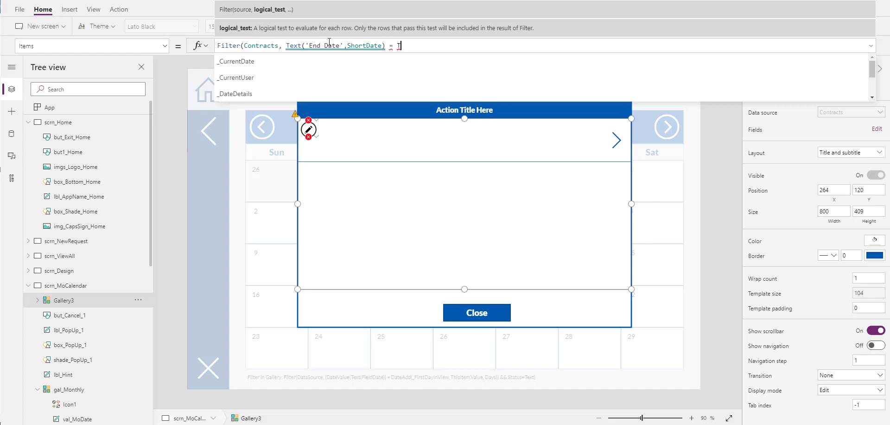
{"action": "type", "text": "ext("}
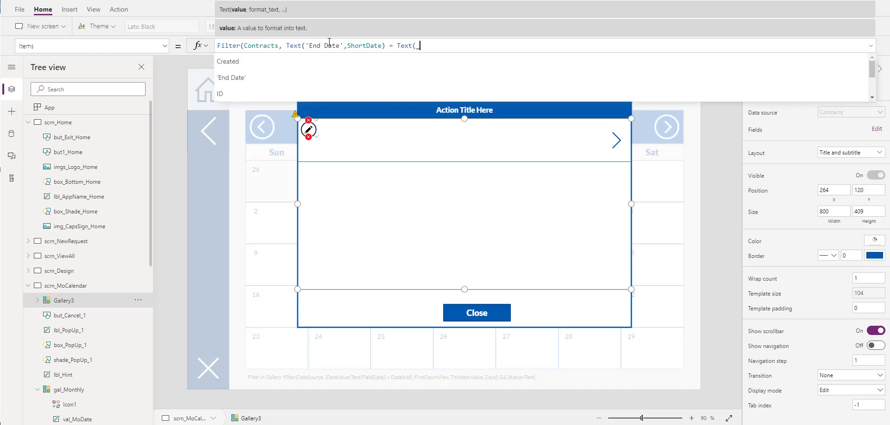
{"action": "type", "text": "_"}
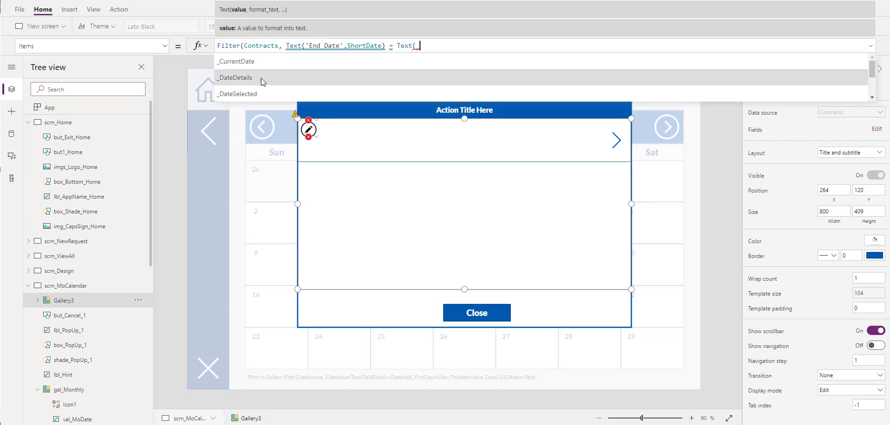
{"action": "left_click", "coordinate": [249, 80]}
{"action": "type", "text": ","}
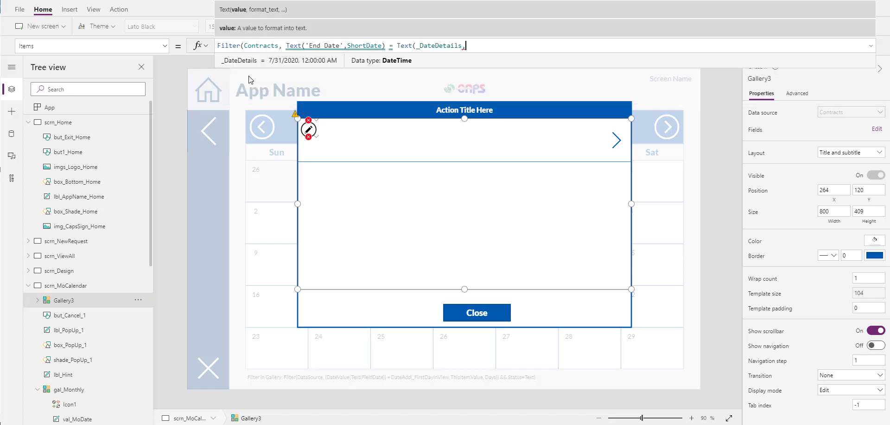
{"action": "type", "text": " Shor"}
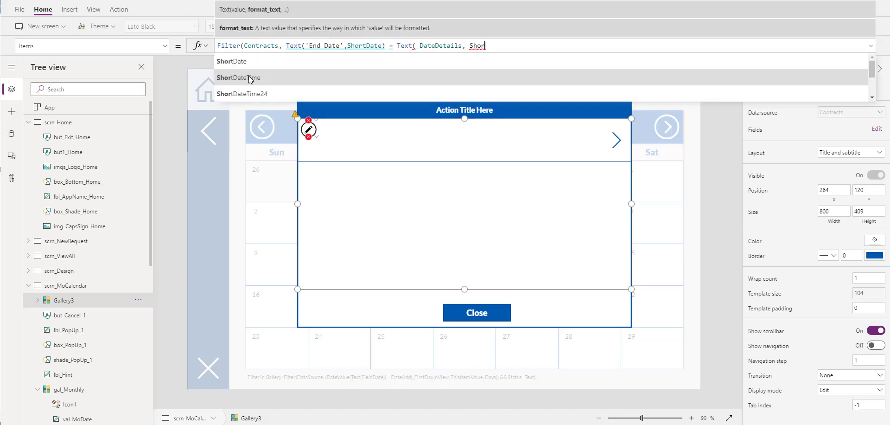
{"action": "left_click", "coordinate": [253, 65]}
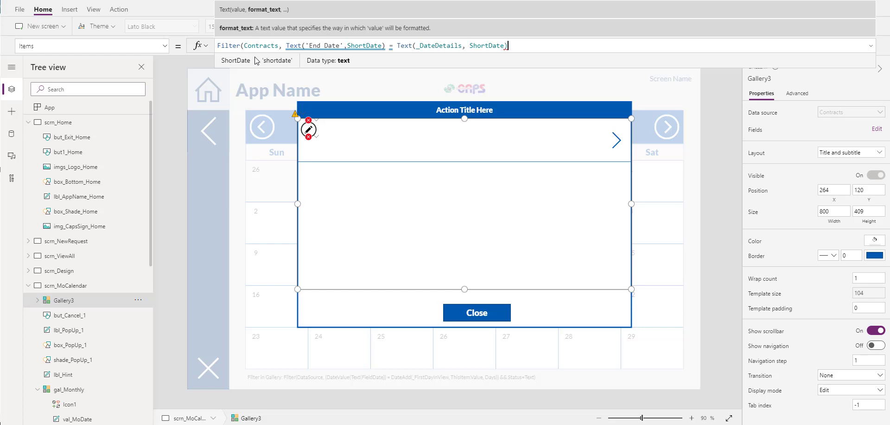
{"action": "type", "text": ")"}
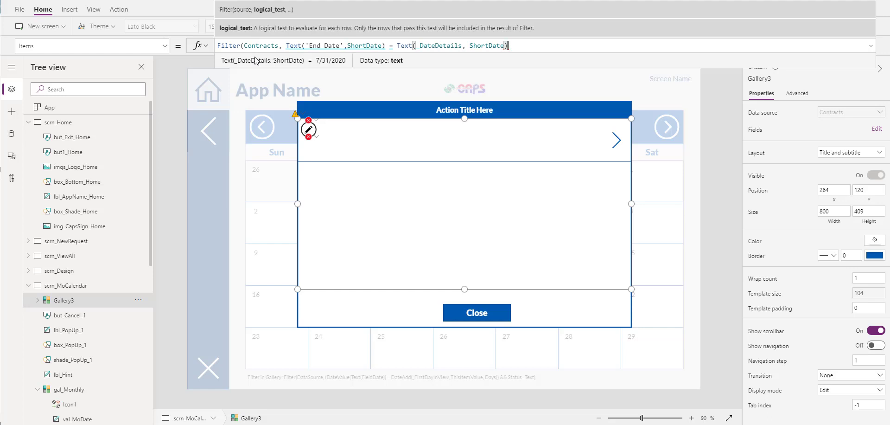
{"action": "type", "text": ")"}
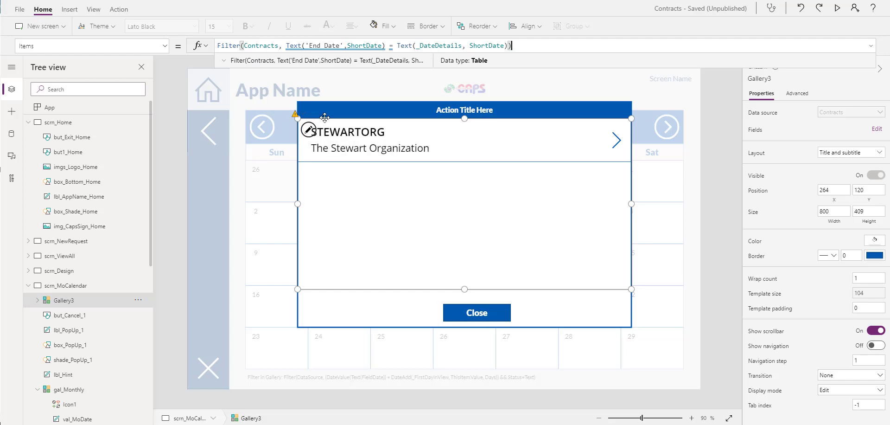
Try entering Text("Date Selected: " & Text(_DateDetails, ShortDate)) in the Visible property of the pop-up's title label
{"action": "left_click", "coordinate": [452, 106]}
{"action": "double_click", "coordinate": [238, 45]}
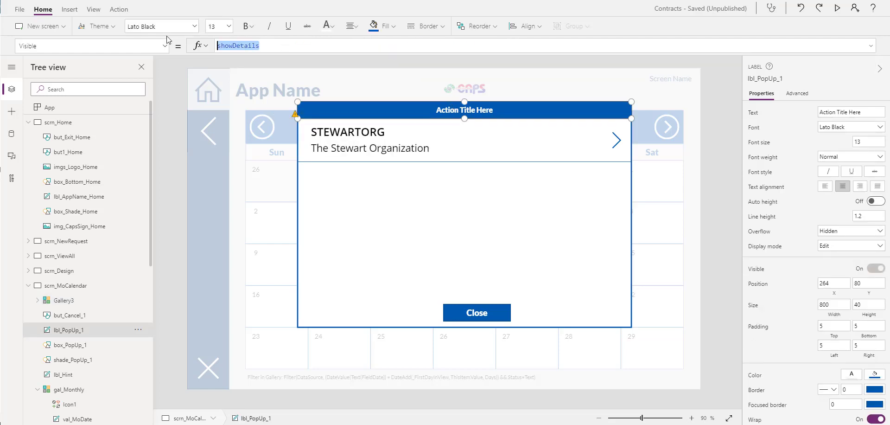
{"action": "type", "text": "Text"}
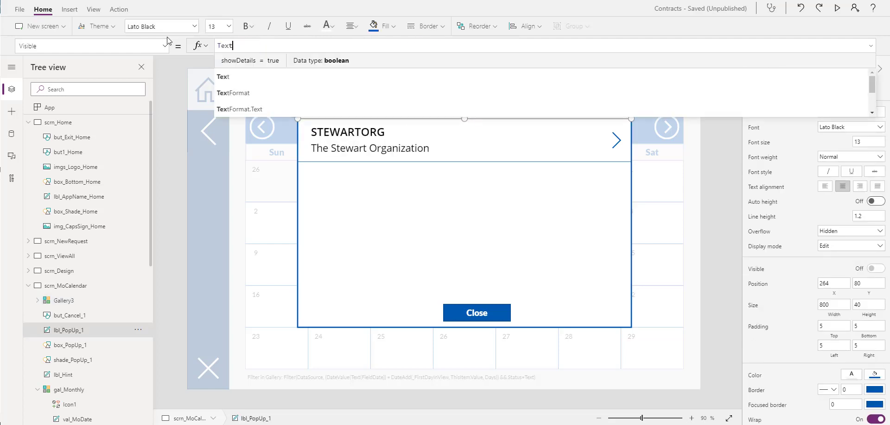
{"action": "type", "text": "(\"D"}
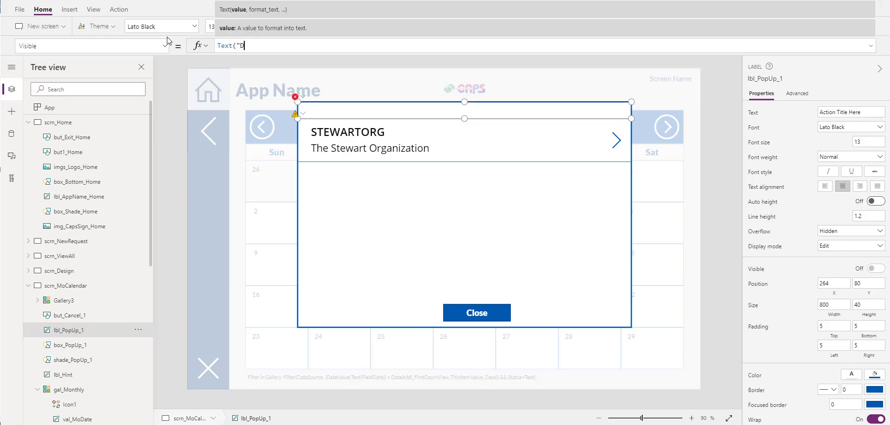
{"action": "type", "text": "ate Selected: \" "}
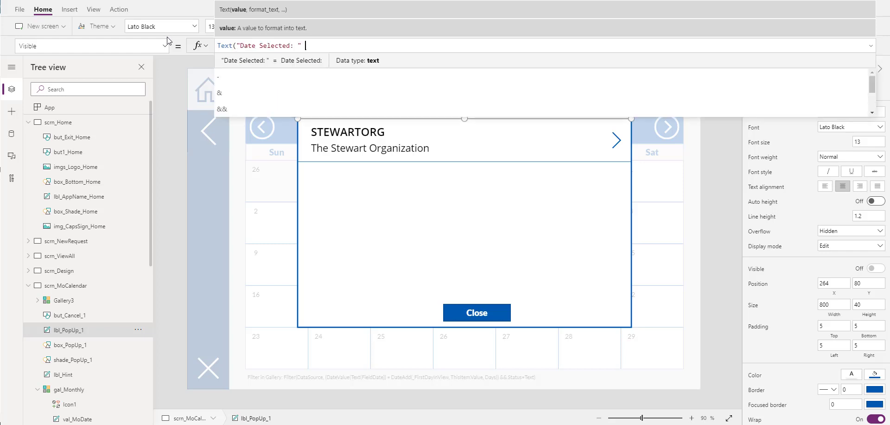
{"action": "type", "text": "& Text("}
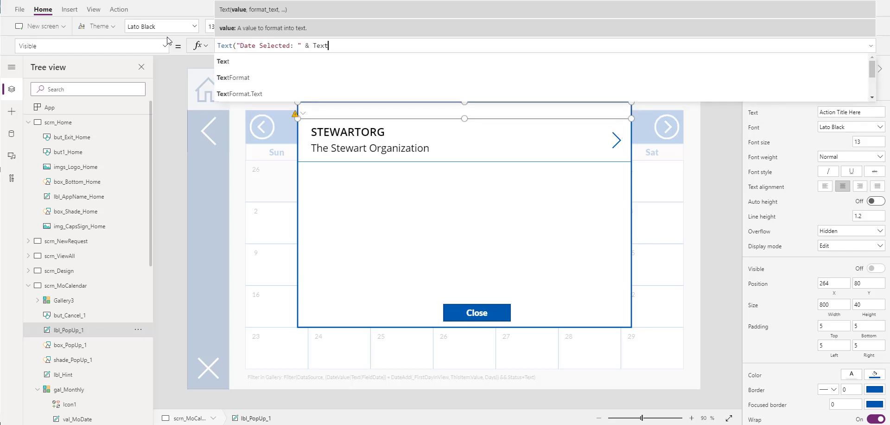
{"action": "type", "text": "_D"}
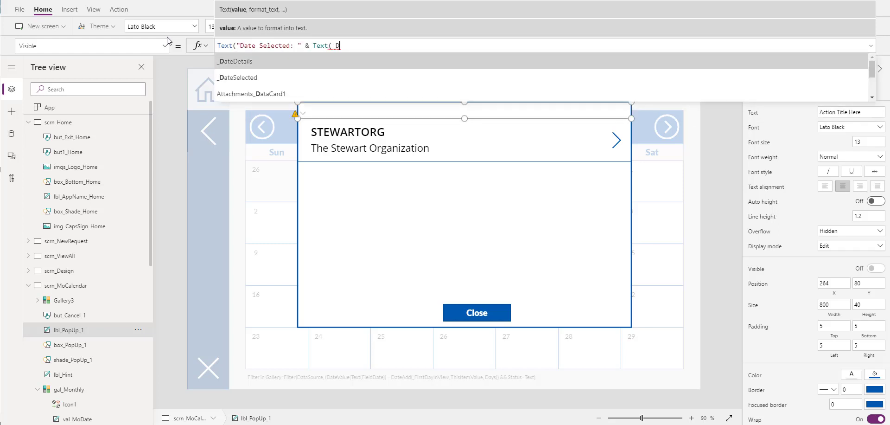
{"action": "type", "text": "ateDetails, Shor"}
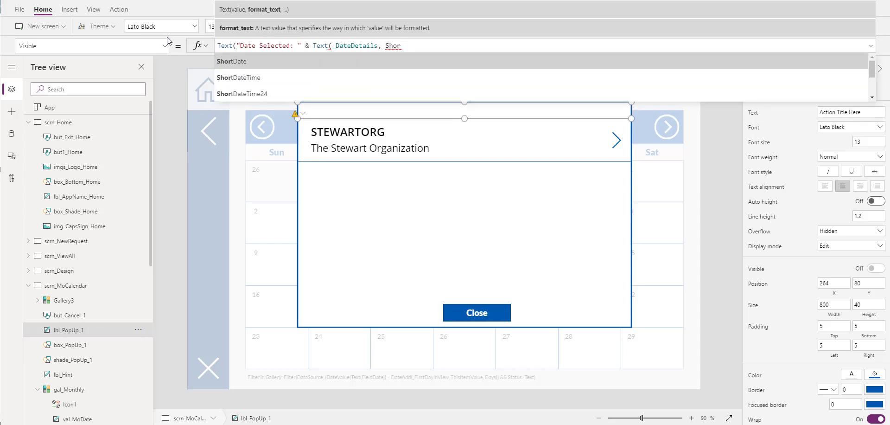
{"action": "key", "text": "Tab"}
{"action": "type", "text": "))"}
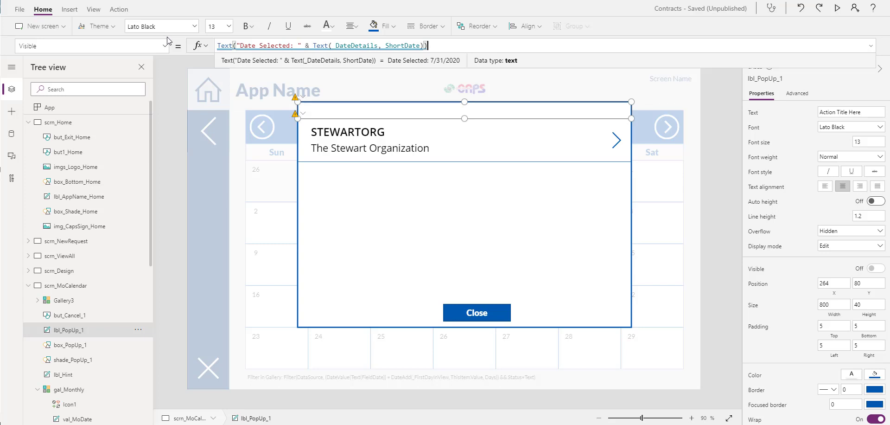
Clear the date formula from the title label's Visible property and set it to showDetails
{"action": "key", "text": "ctrl+a"}
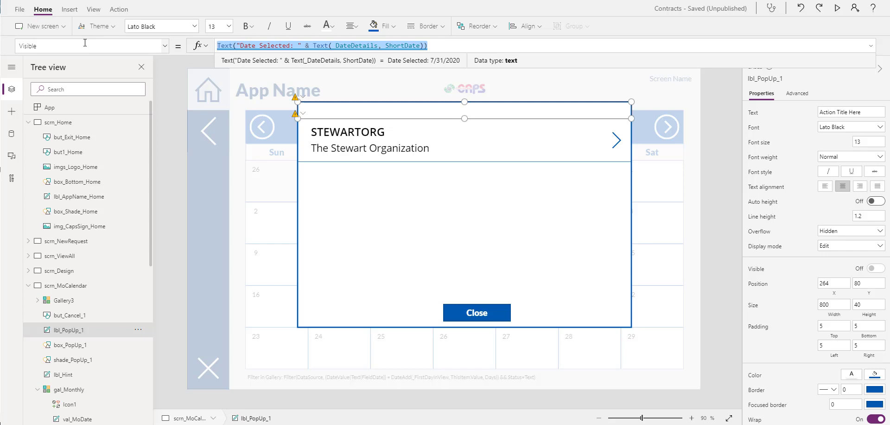
{"action": "key", "text": "BackSpace"}
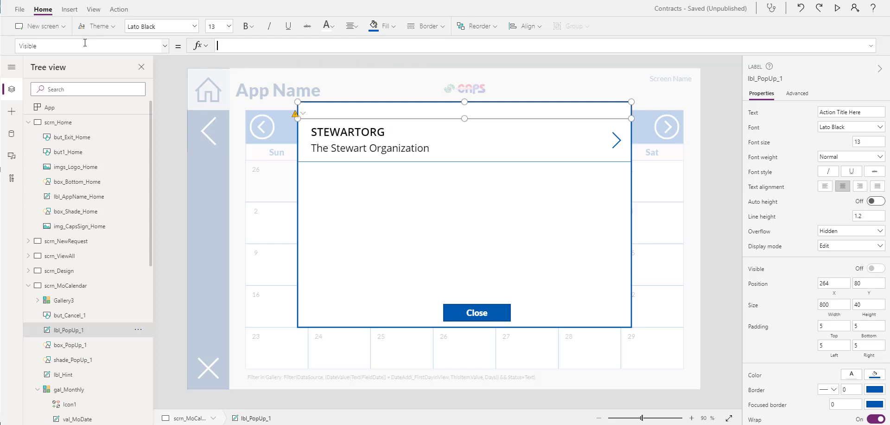
{"action": "type", "text": "true"}
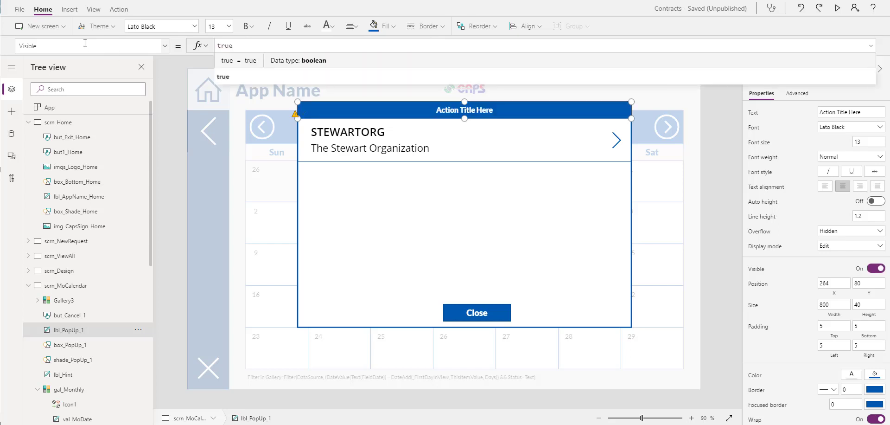
{"action": "key", "text": "ctrl+a"}
{"action": "type", "text": "showDetails"}
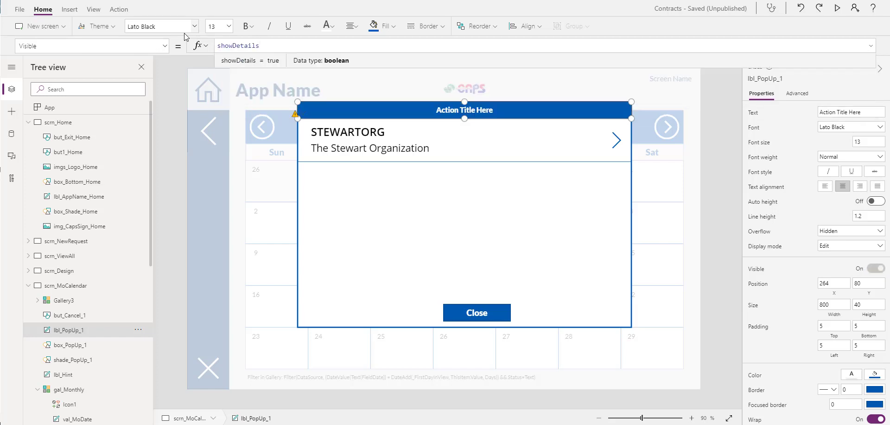
Set the Text property of the pop-up's title label to Text("Date Selected: " & Text(_DateDetails, ShortDate))
{"action": "left_click", "coordinate": [164, 47]}
{"action": "left_click", "coordinate": [132, 66]}
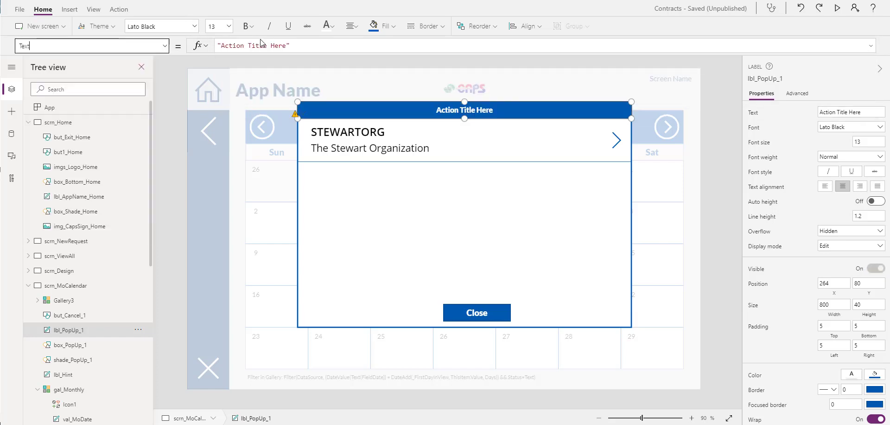
{"action": "left_click_drag", "start_coordinate": [327, 44], "coordinate": [155, 40]}
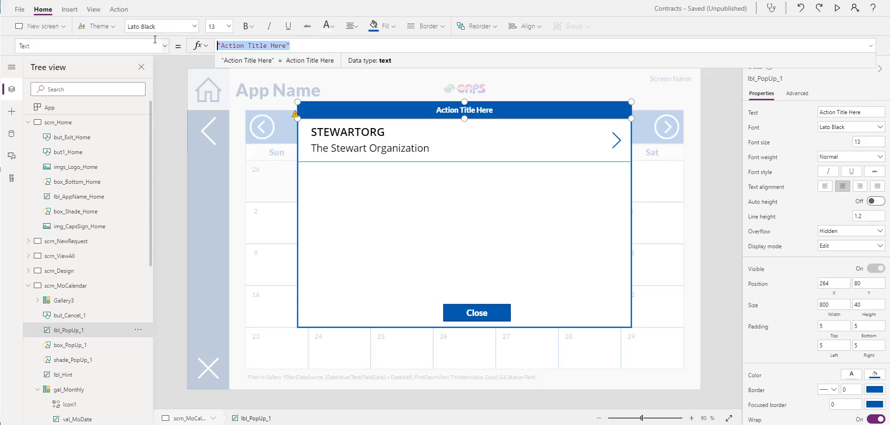
{"action": "type", "text": "Text(\"Date Selected: \" & Text(_DateDetails, ShortDate))"}
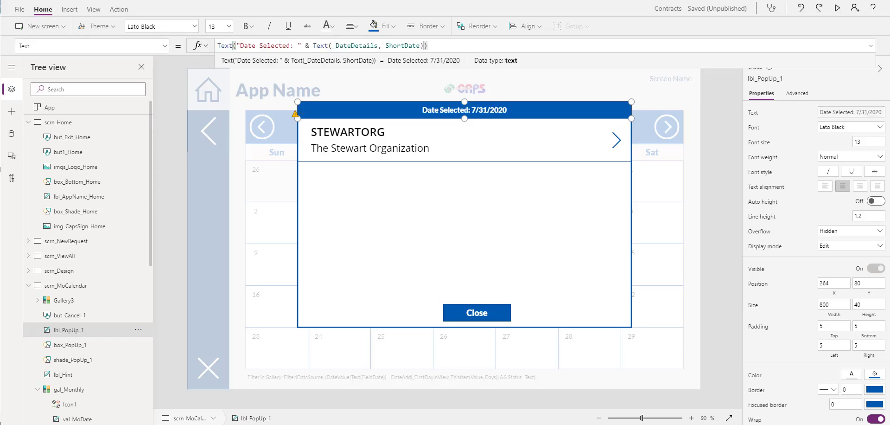
Preview the app and close the open details pop-up with its Close button
{"action": "left_click", "coordinate": [838, 8]}
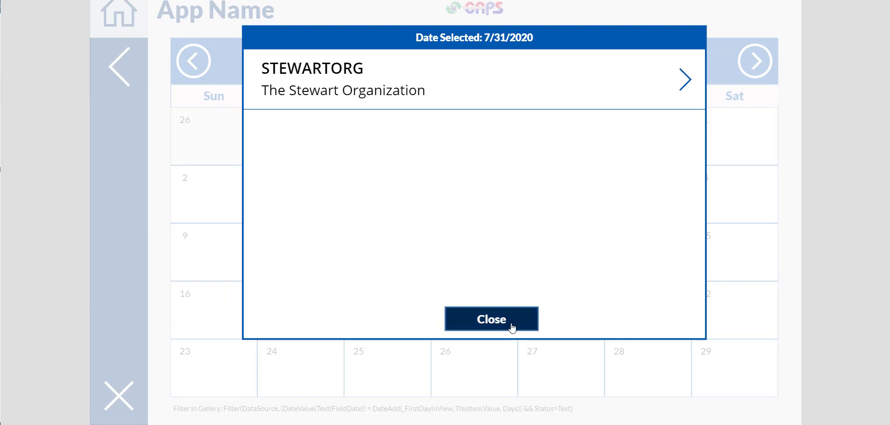
{"action": "left_click", "coordinate": [512, 328]}
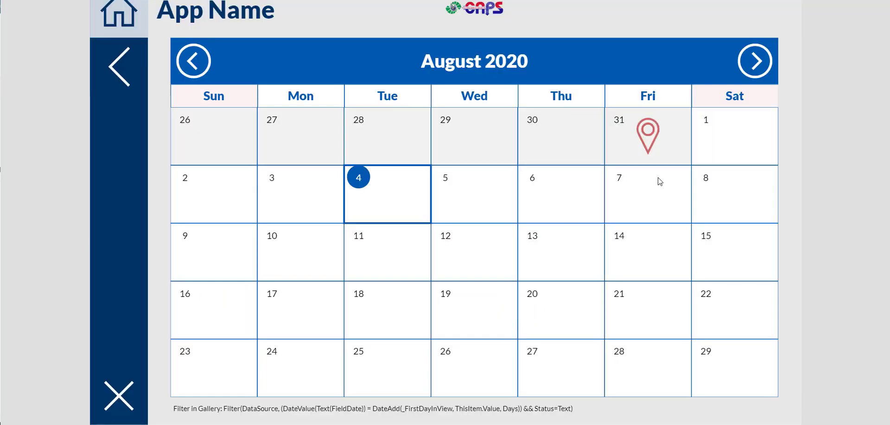
Advance the previewed calendar to February 2021, then open the details from the waypoint on the 14th and close them
{"action": "left_click", "coordinate": [744, 60]}
{"action": "left_click", "coordinate": [744, 60]}
{"action": "left_click", "coordinate": [744, 61]}
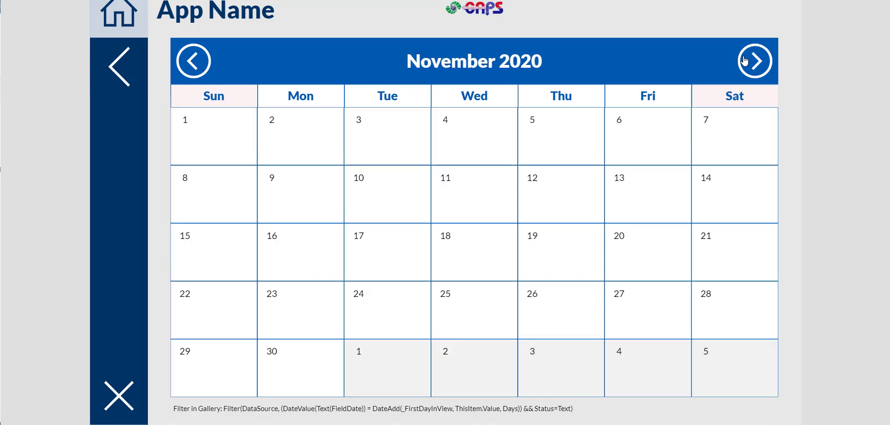
{"action": "left_click", "coordinate": [744, 60]}
{"action": "left_click", "coordinate": [744, 60]}
{"action": "left_click", "coordinate": [745, 60]}
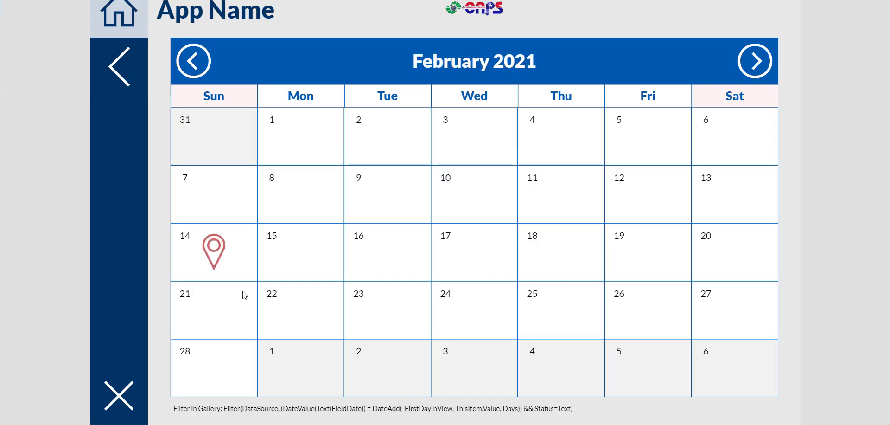
{"action": "left_click", "coordinate": [214, 255]}
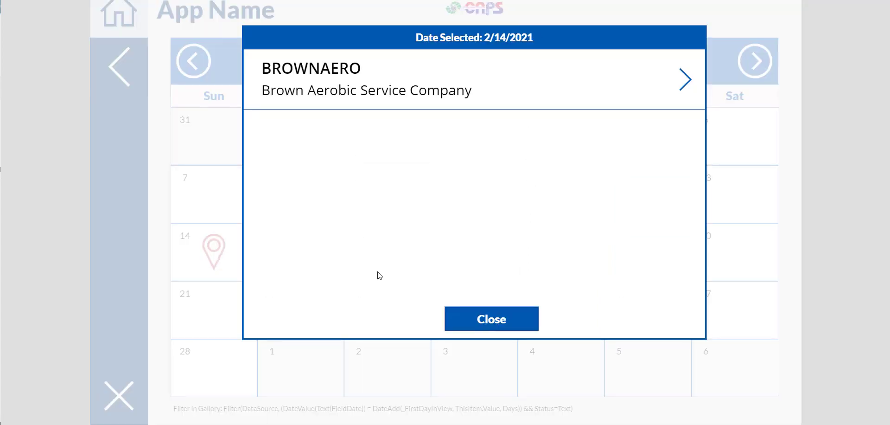
{"action": "left_click", "coordinate": [465, 319]}
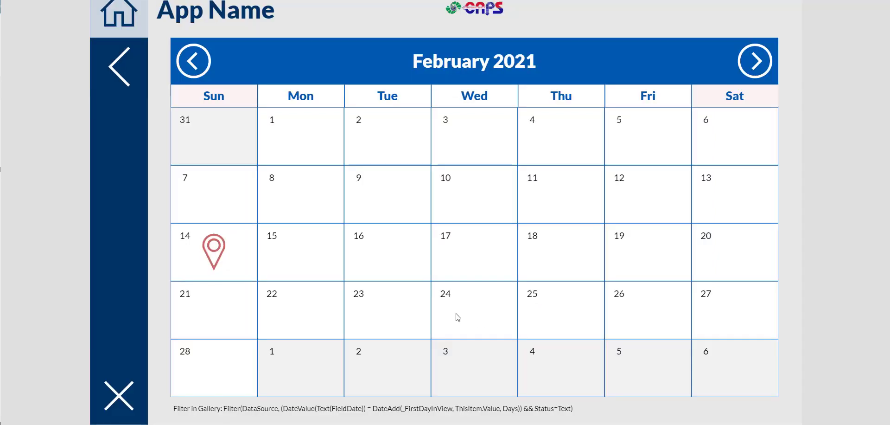